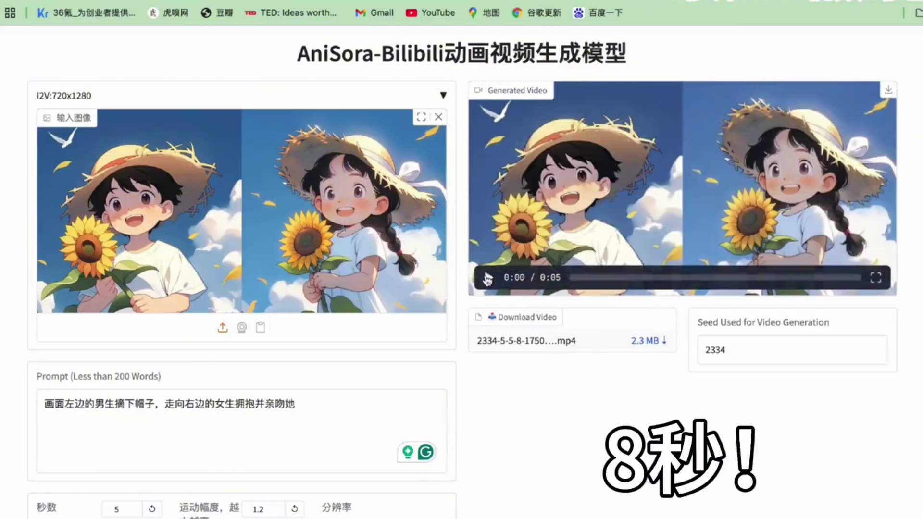
Play the generated 5-second AniSora clip of the boy and girl holding sunflowers.
left_click(488, 279)
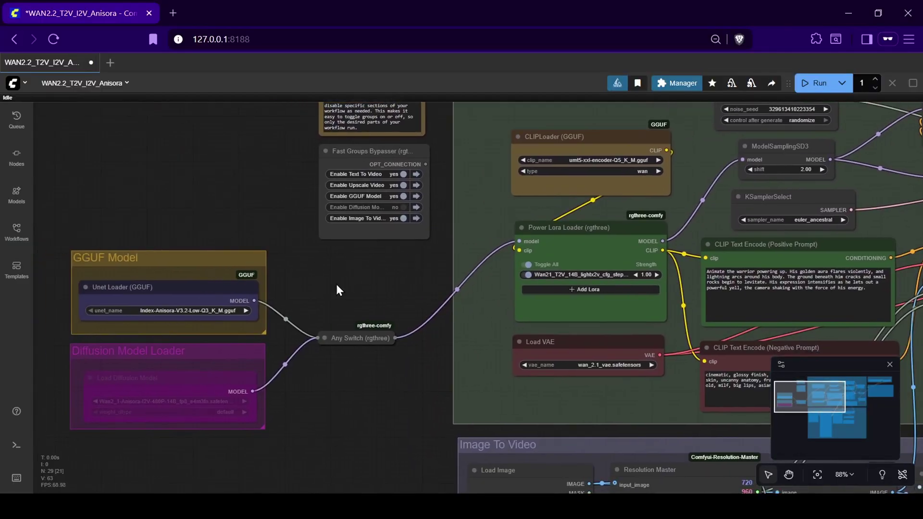
scroll(367, 296, "up", 1)
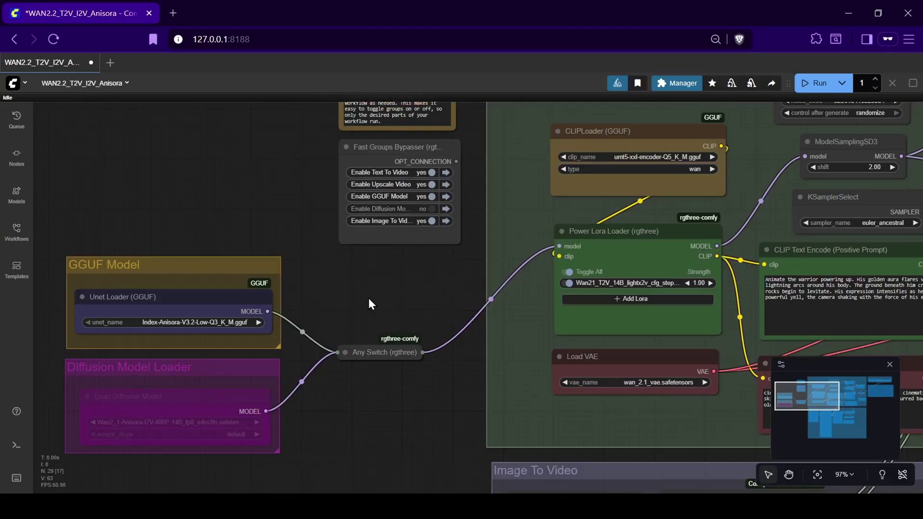
left_click(428, 196)
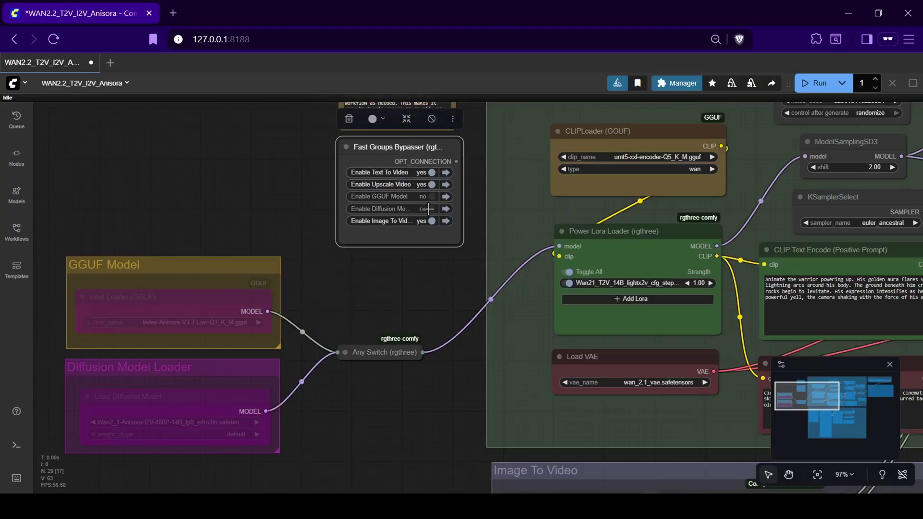
left_click(428, 209)
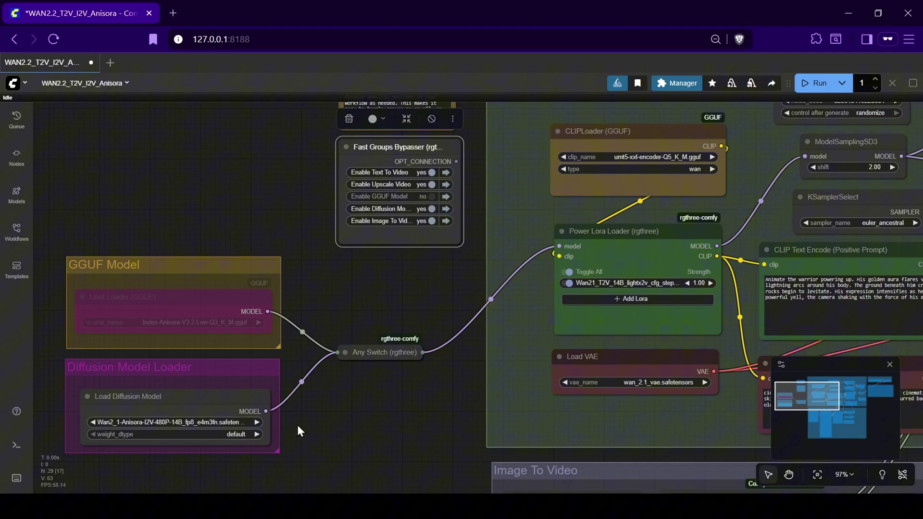
left_click(427, 209)
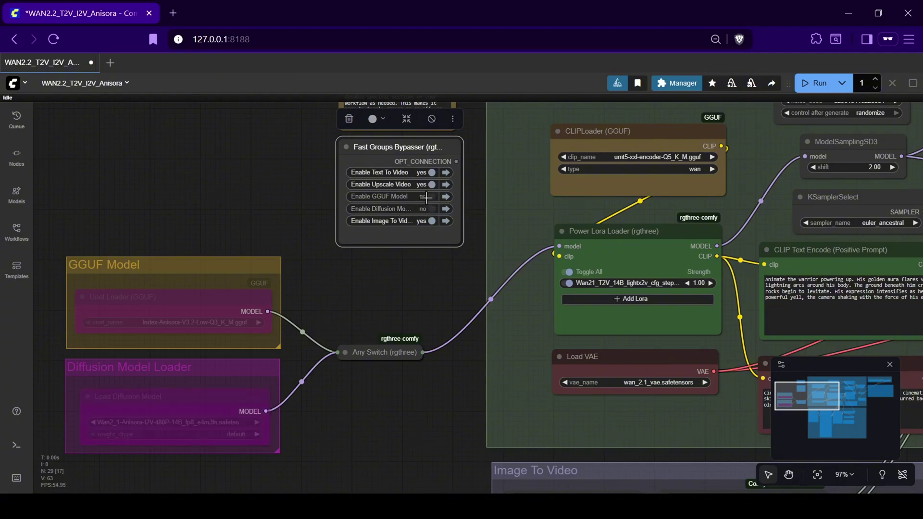
left_click(426, 196)
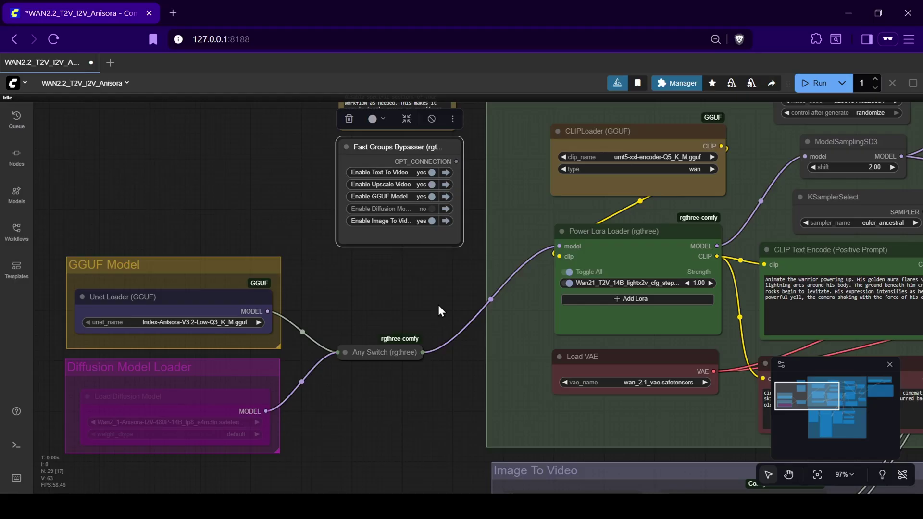
scroll(444, 306, "down", 1)
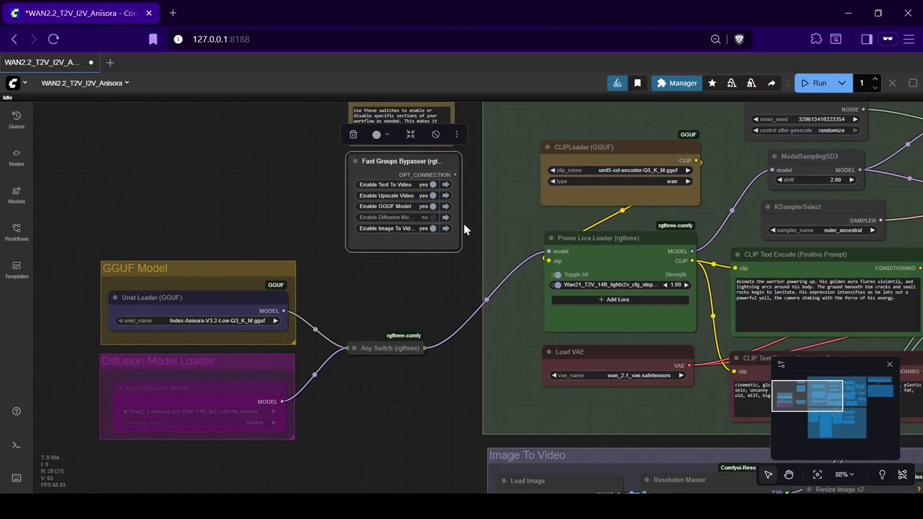
scroll(480, 254, "up", 3)
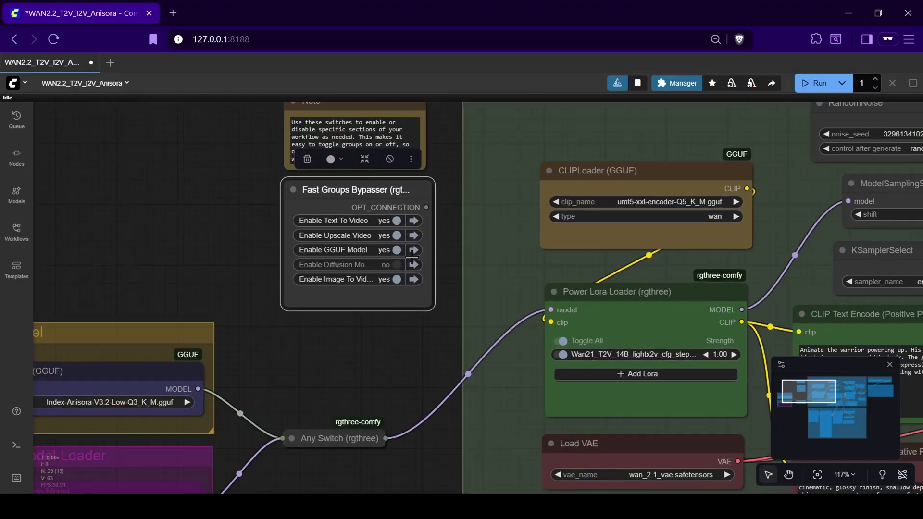
scroll(434, 356, "down", 5)
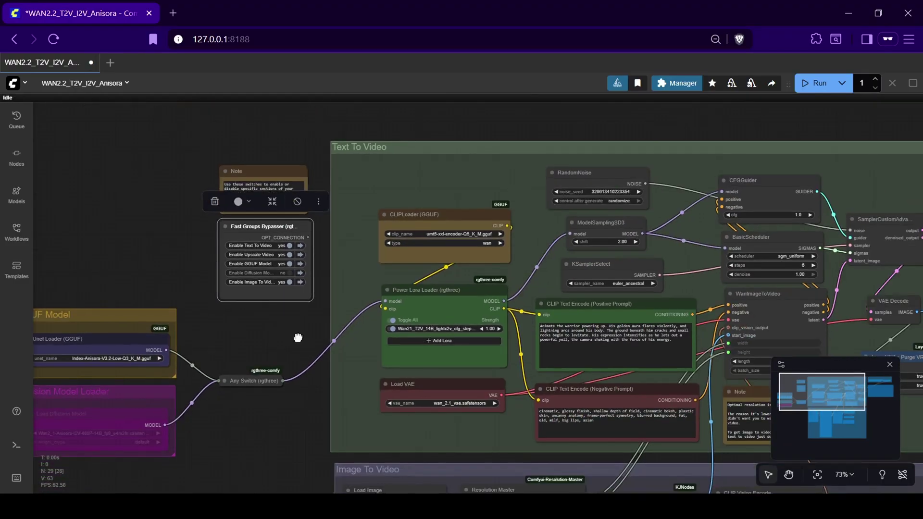
scroll(194, 230, "down", 2)
left_click_drag(298, 338, 197, 254)
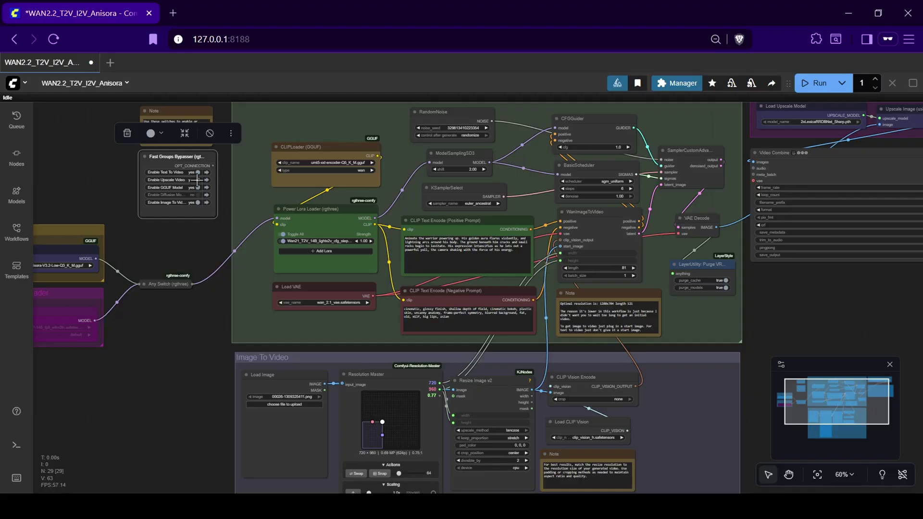
Bypass and re-enable the Image To Video group, then center the view on the Video Combine preview.
left_click(197, 203)
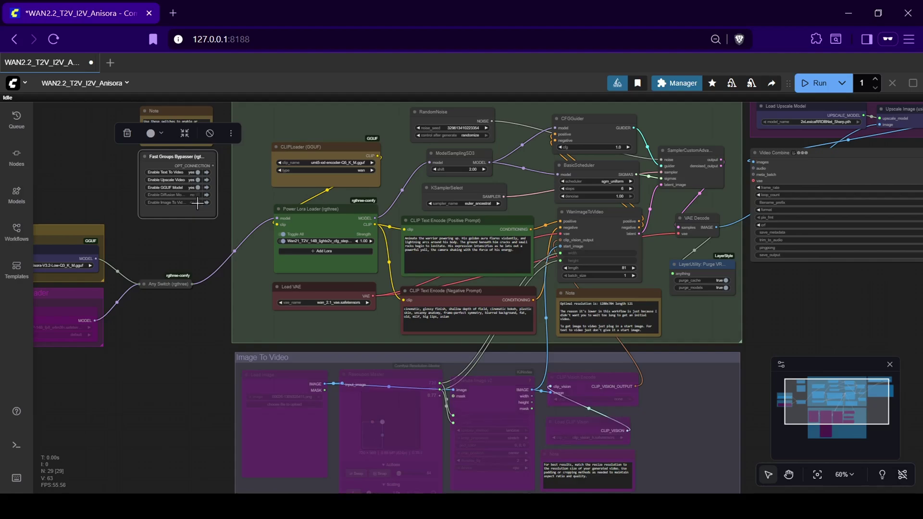
left_click(197, 203)
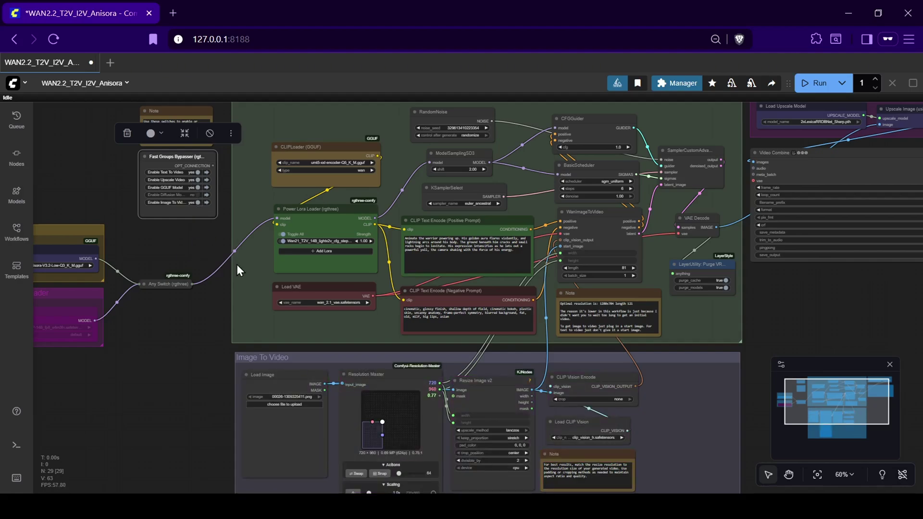
scroll(394, 280, "up", 3)
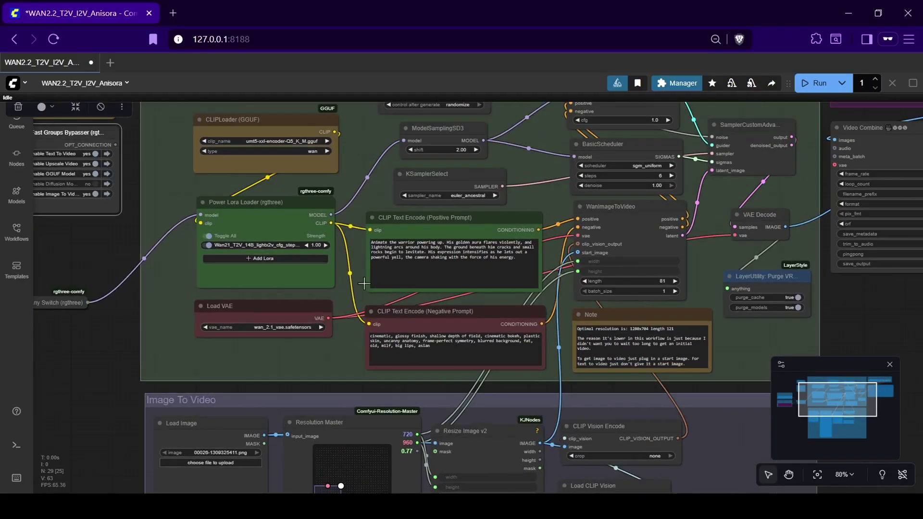
scroll(361, 204, "up", 3)
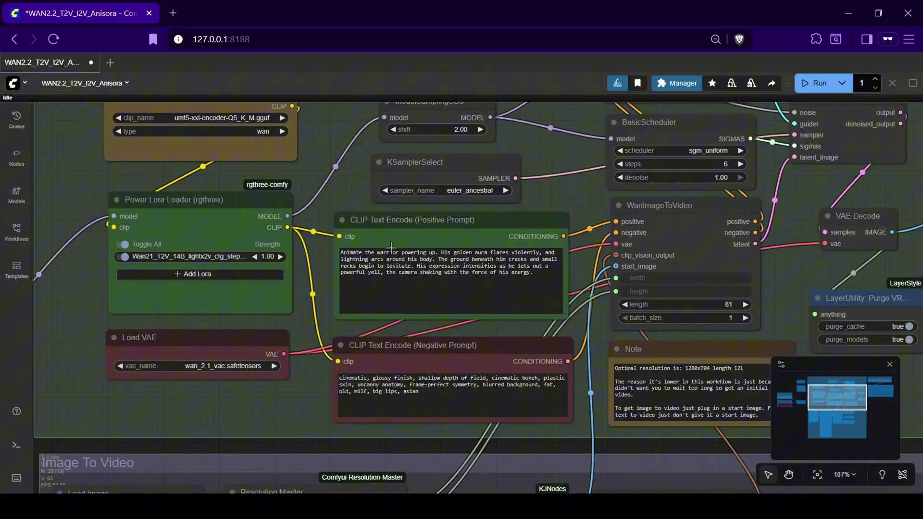
scroll(602, 394, "down", 2)
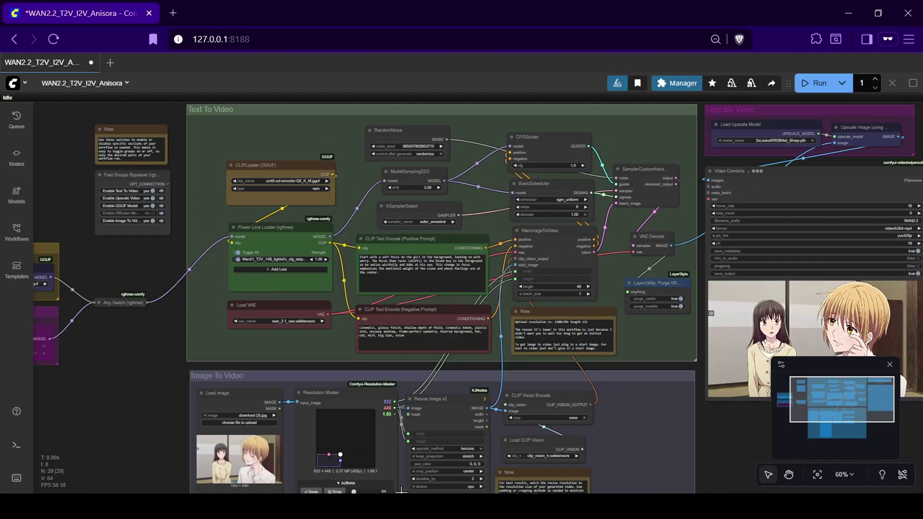
left_click_drag(731, 466, 721, 460)
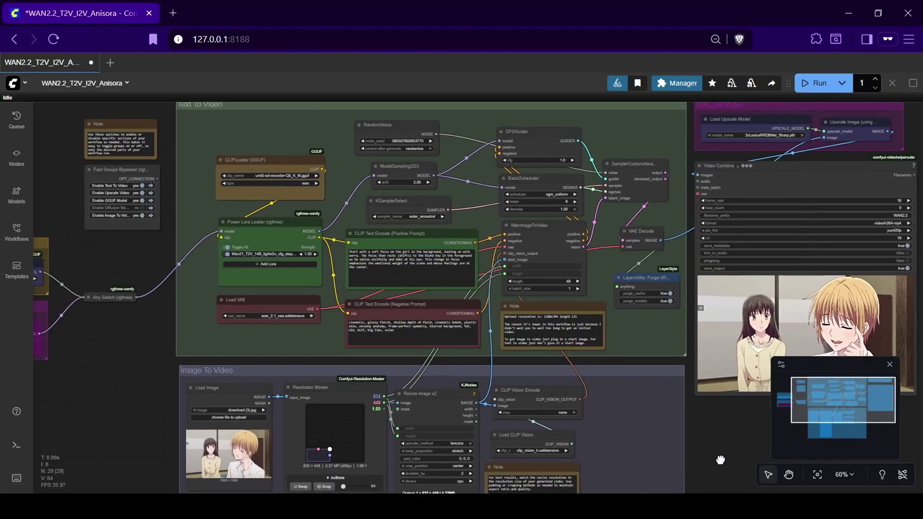
scroll(666, 426, "up", 5)
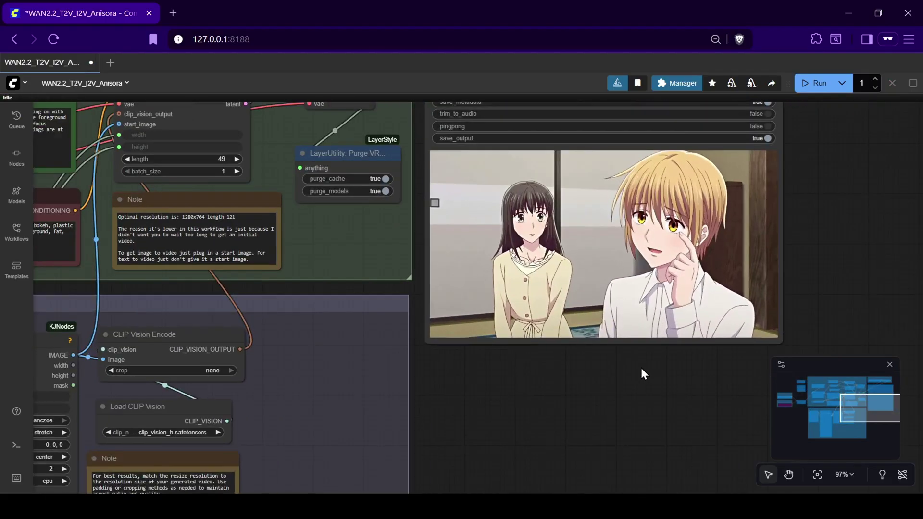
scroll(645, 370, "up", 3)
left_click_drag(862, 238, 795, 305)
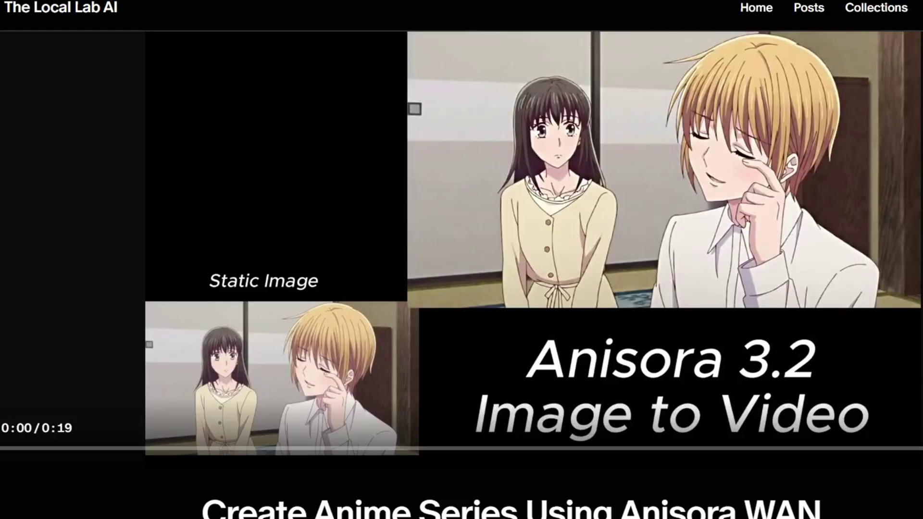
Scroll down the Anisora installer article to its Preloaded Models list.
scroll(461, 274, "down", 10)
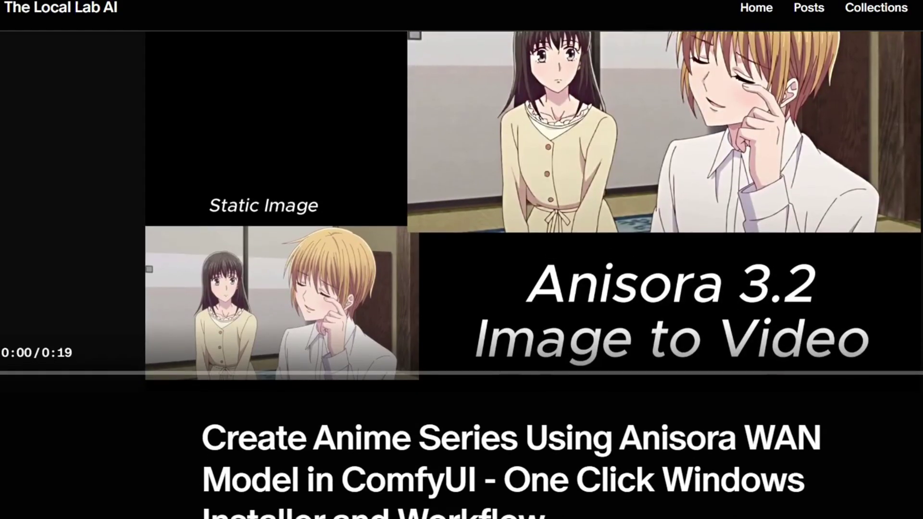
scroll(462, 274, "down", 20)
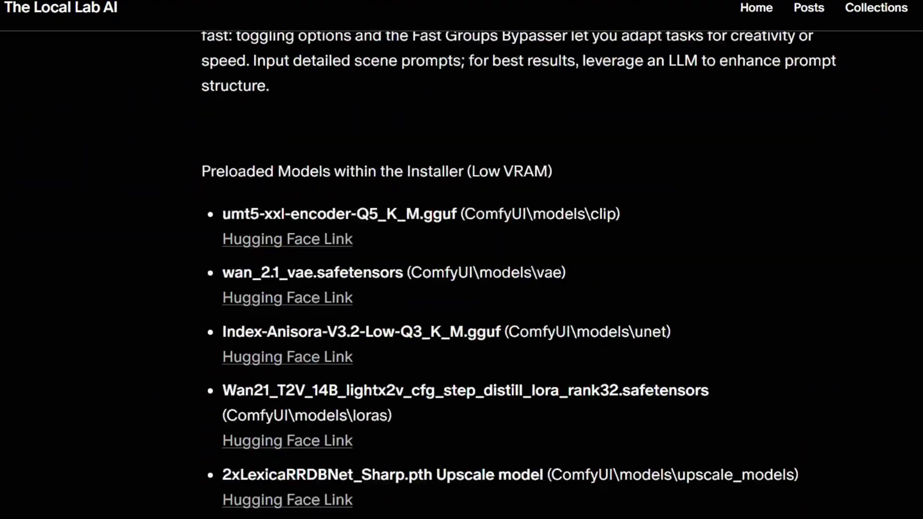
scroll(462, 274, "down", 6)
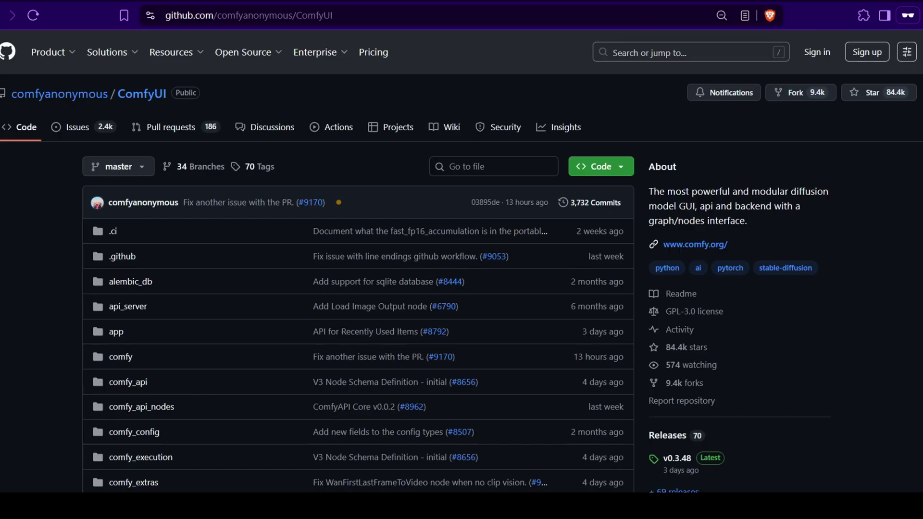
Open the ComfyUI v0.3.48 release and scroll down to its Assets downloads.
scroll(462, 260, "down", 8)
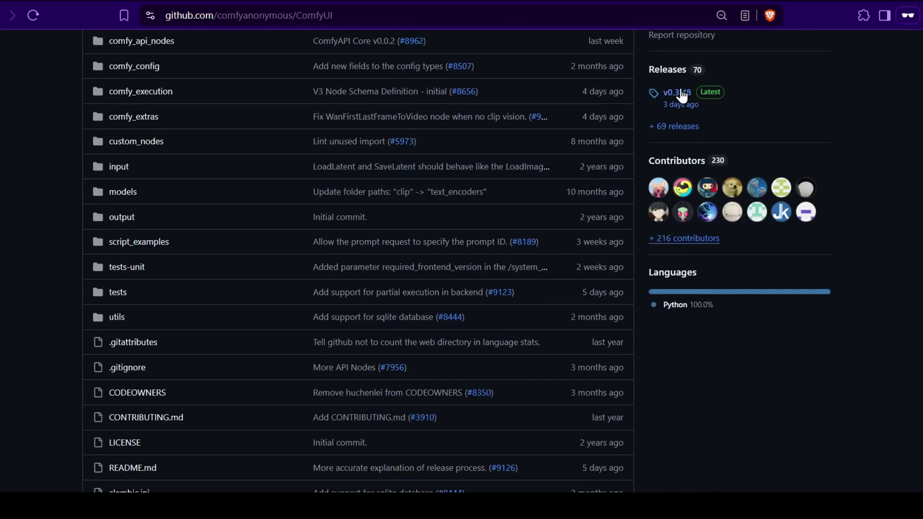
left_click(676, 94)
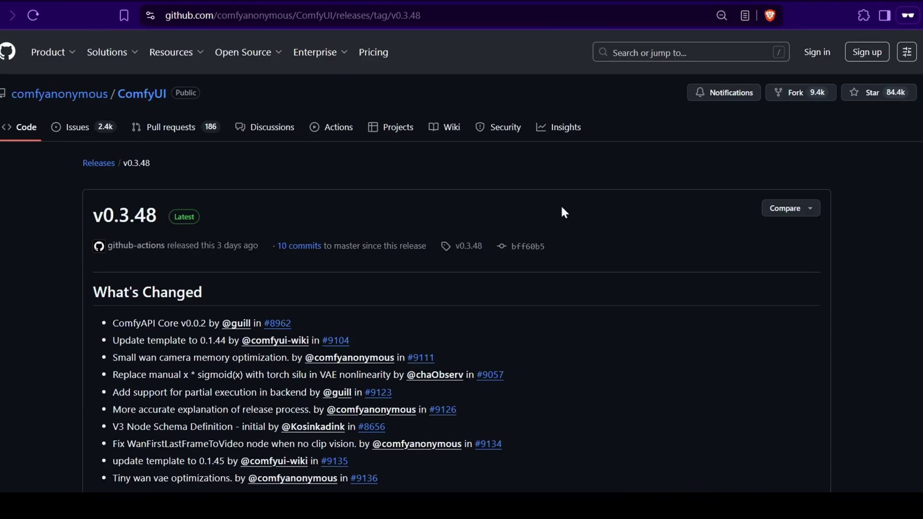
scroll(492, 298, "down", 5)
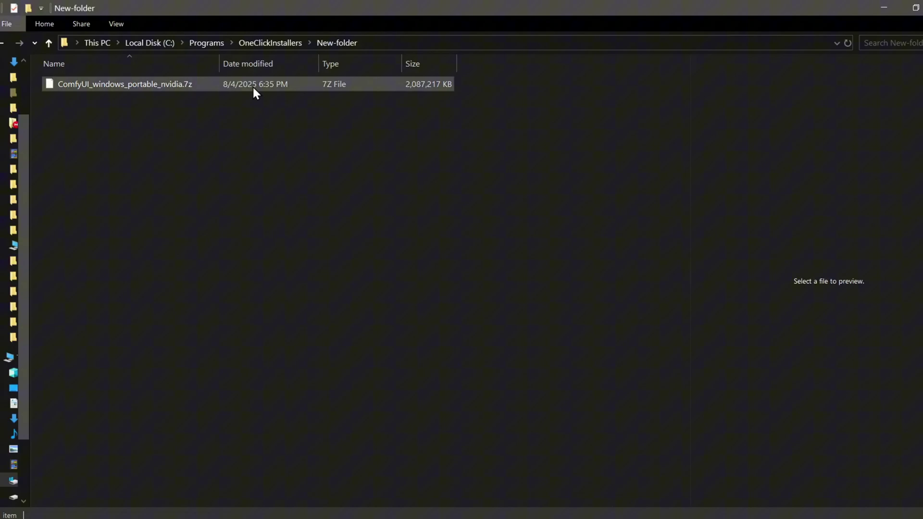
Extract the downloaded ComfyUI_windows_portable_nvidia.7z archive with 7-Zip.
right_click(253, 86)
mouse_move(336, 162)
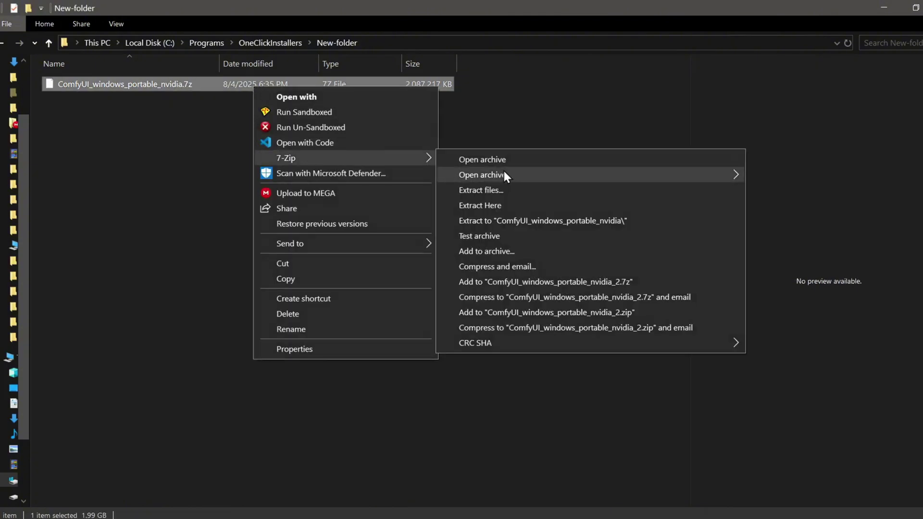
left_click(538, 193)
left_click(460, 347)
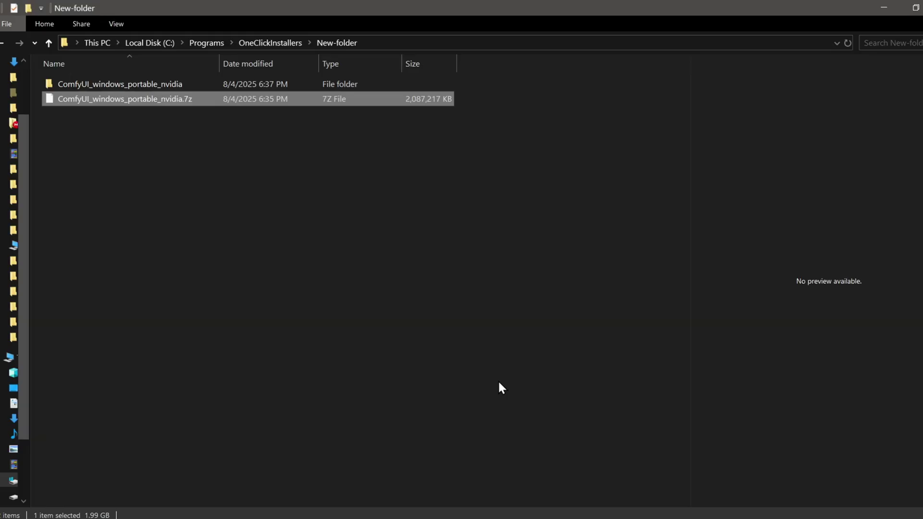
Browse through ComfyUI_windows_portable_nvidia, ComfyUI_windows_portable and ComfyUI into custom_nodes.
double_click(166, 83)
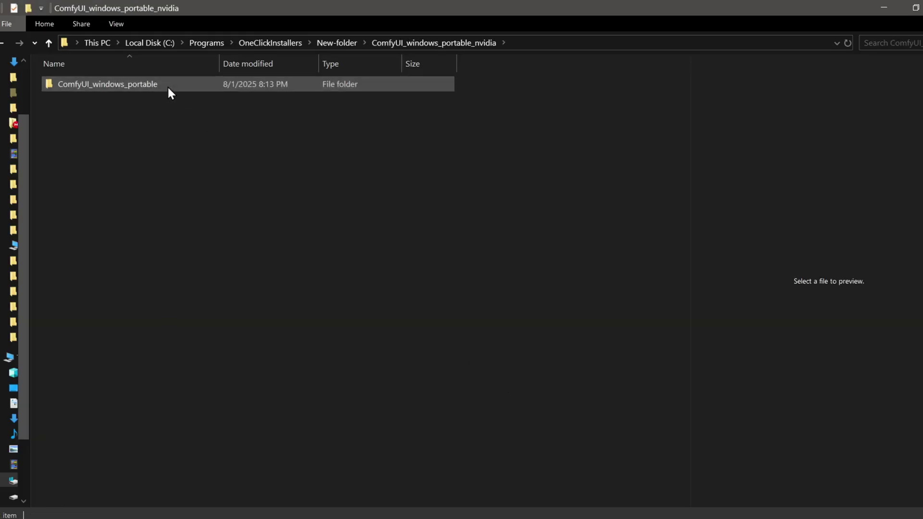
double_click(168, 87)
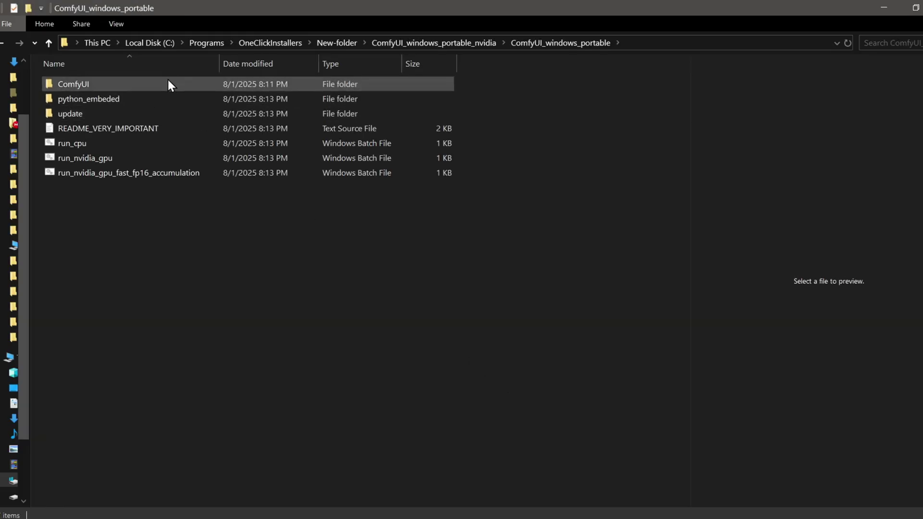
double_click(168, 84)
double_click(178, 266)
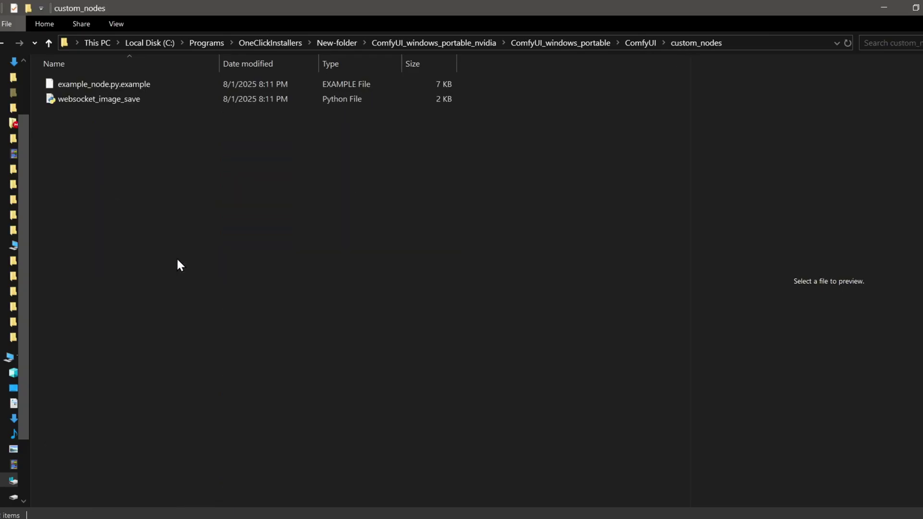
Open a Command Prompt in the custom_nodes folder via the address bar.
left_click(742, 43)
type("cm")
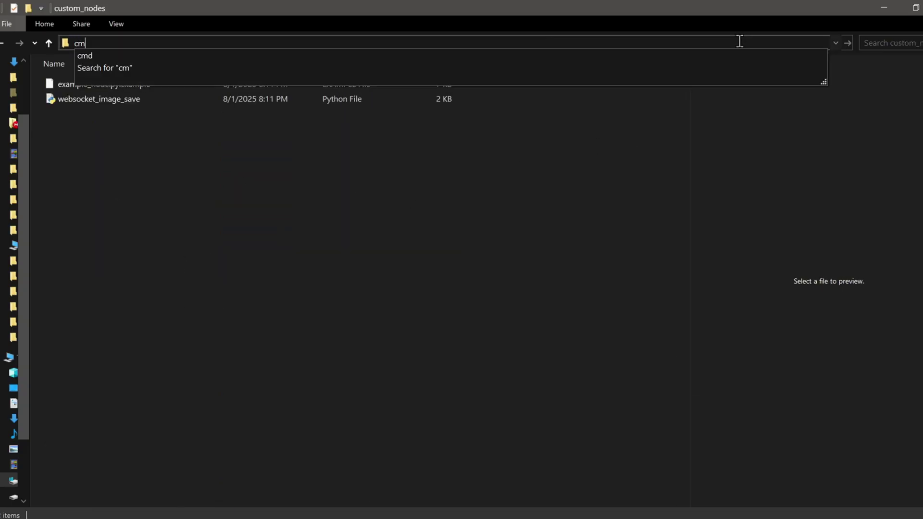
type("d")
key("Return")
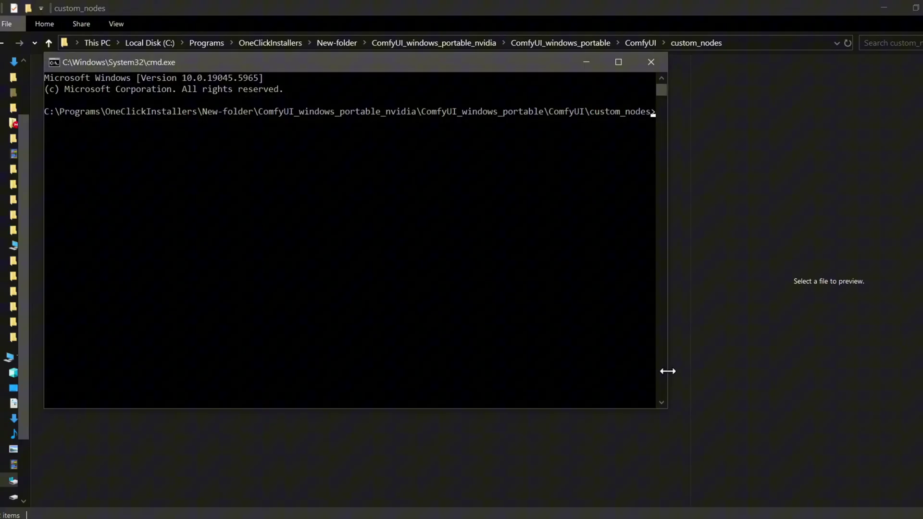
left_click_drag(668, 371, 812, 371)
Run git clone with the copied ComfyUI-Manager URL, then return to ComfyUI_windows_portable.
type("git c")
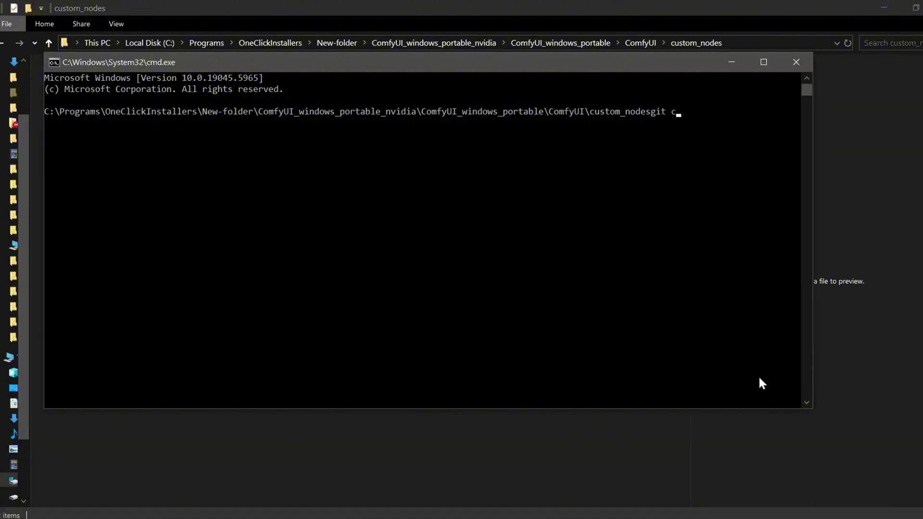
type("lone")
key("alt+Tab")
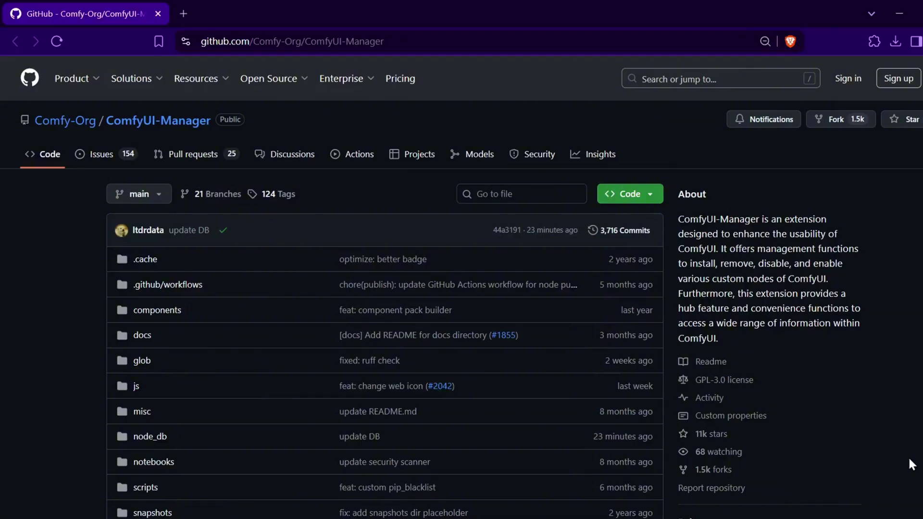
left_click(629, 194)
left_click(644, 280)
key("alt+Tab")
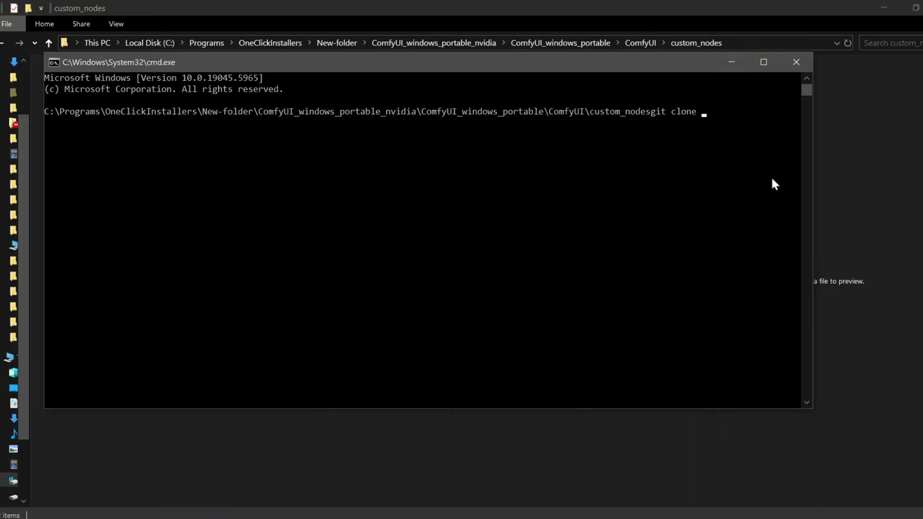
key("ctrl+v")
key("Return")
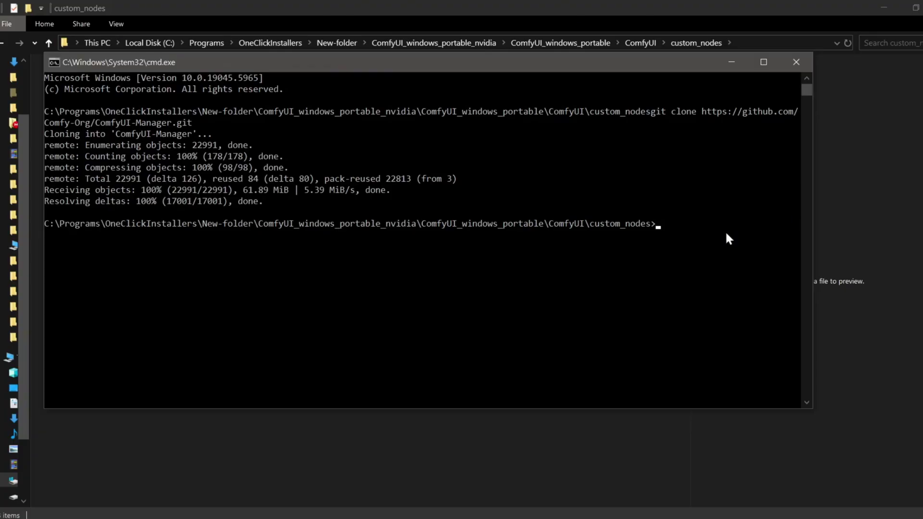
left_click(791, 65)
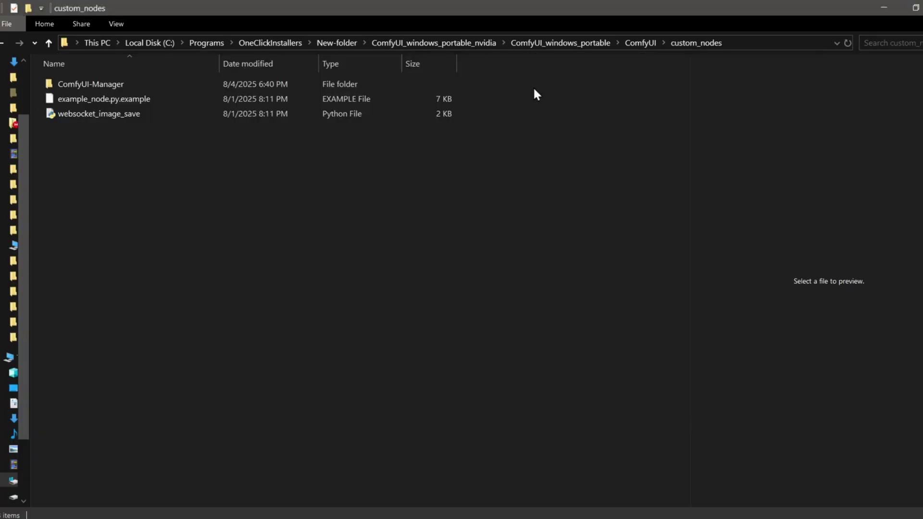
left_click(534, 43)
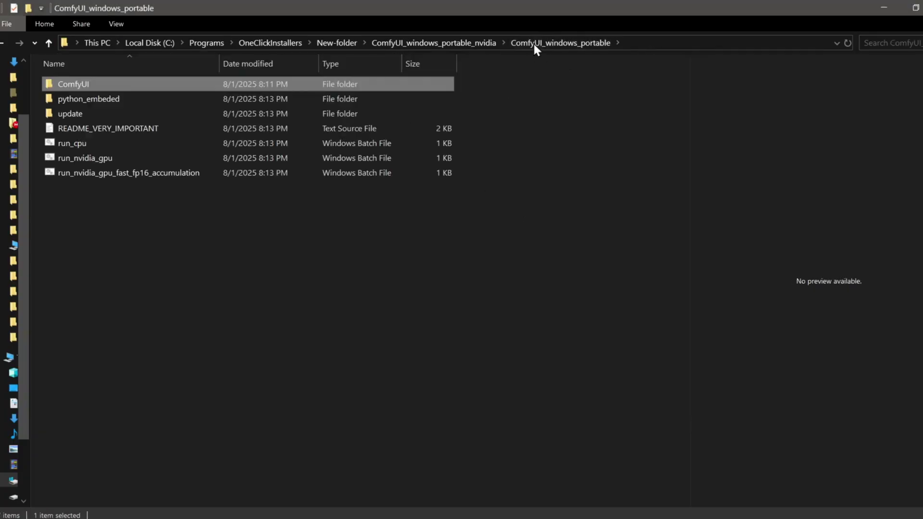
Open a Command Prompt in the ComfyUI_windows_portable folder.
left_click(641, 43)
type("cmd")
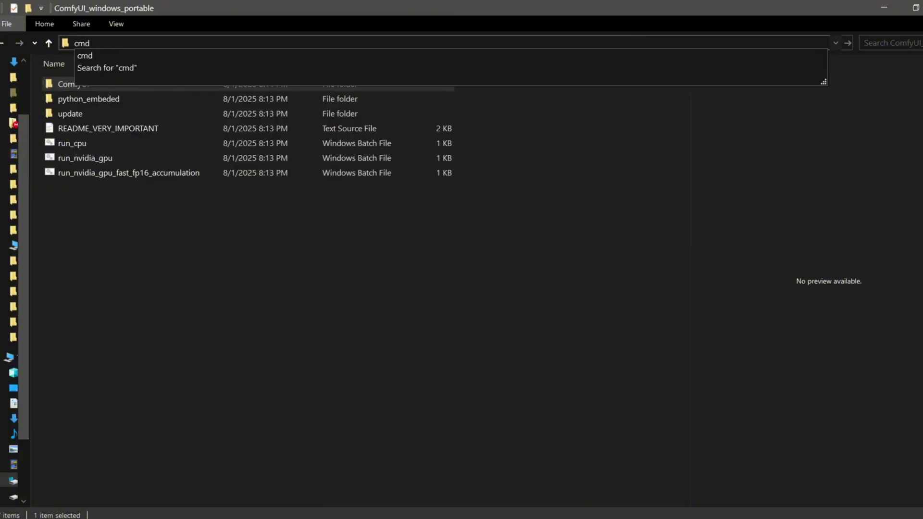
key("Return")
left_click_drag(475, 77, 600, 134)
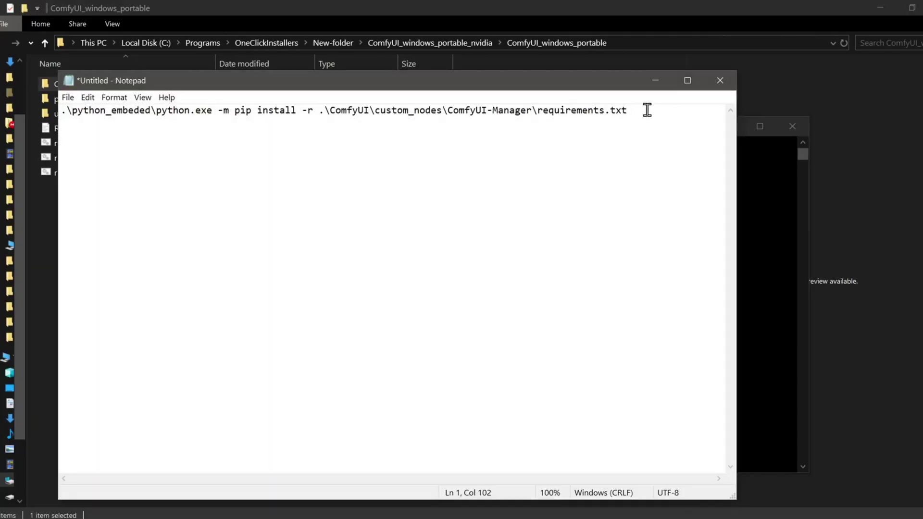
Copy the pip install -r requirements.txt line from Notepad and run it at the prompt.
left_click_drag(628, 110, 62, 111)
right_click(92, 108)
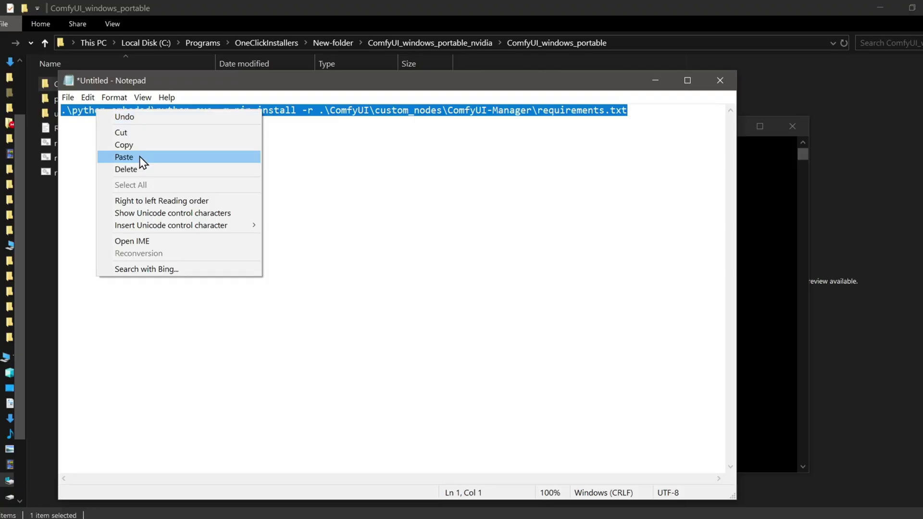
left_click(170, 143)
left_click(656, 81)
right_click(709, 194)
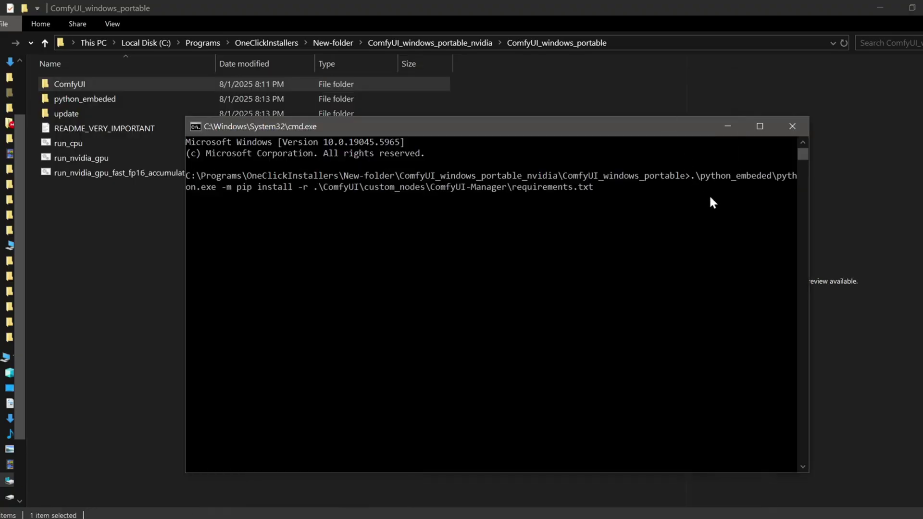
key("Return")
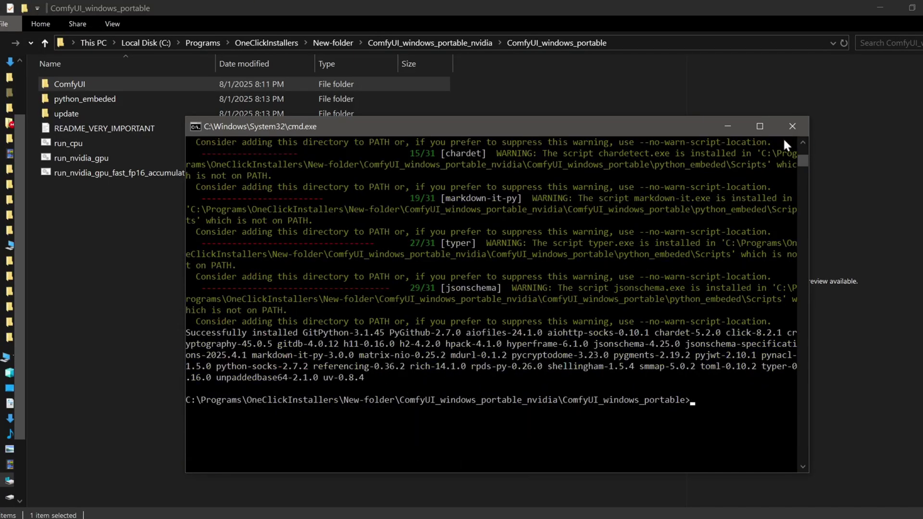
Close the prompt and browse the Low GGUF files of Index-Anisora-V3.2-GGUF.
left_click(794, 126)
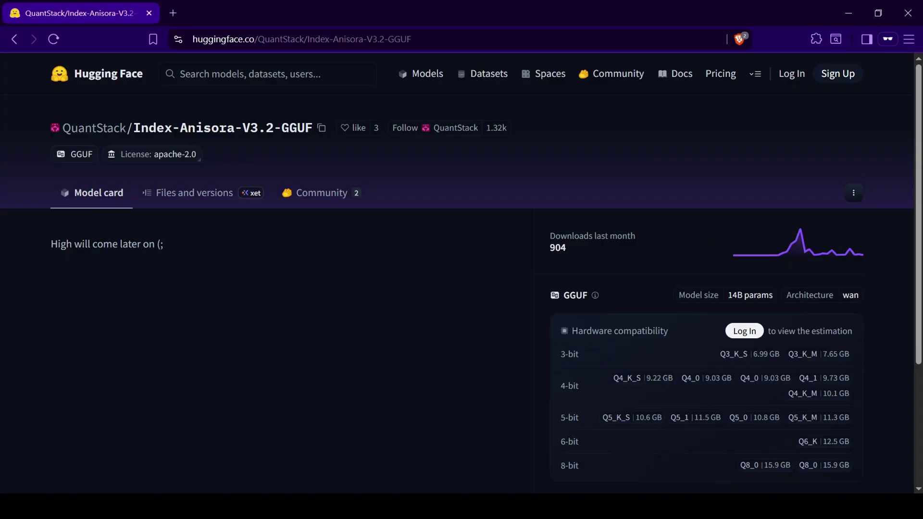
left_click(195, 200)
scroll(207, 226, "down", 1)
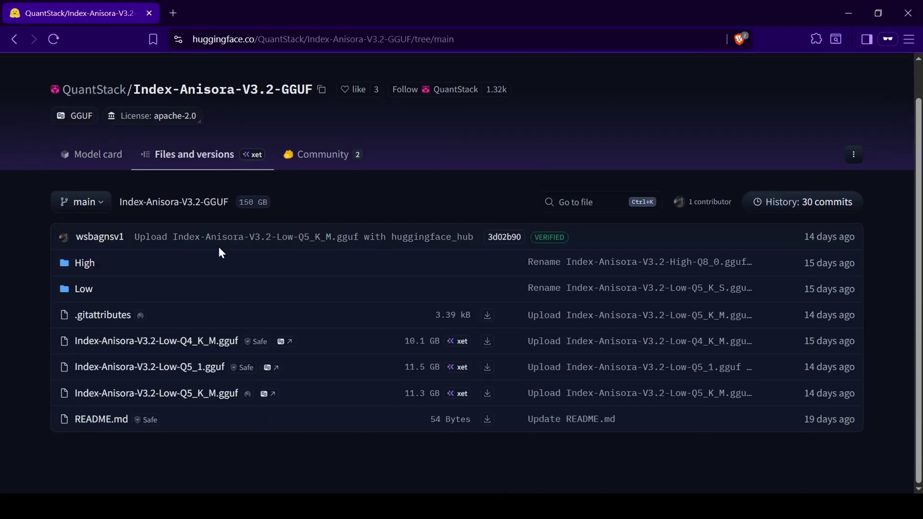
left_click(84, 291)
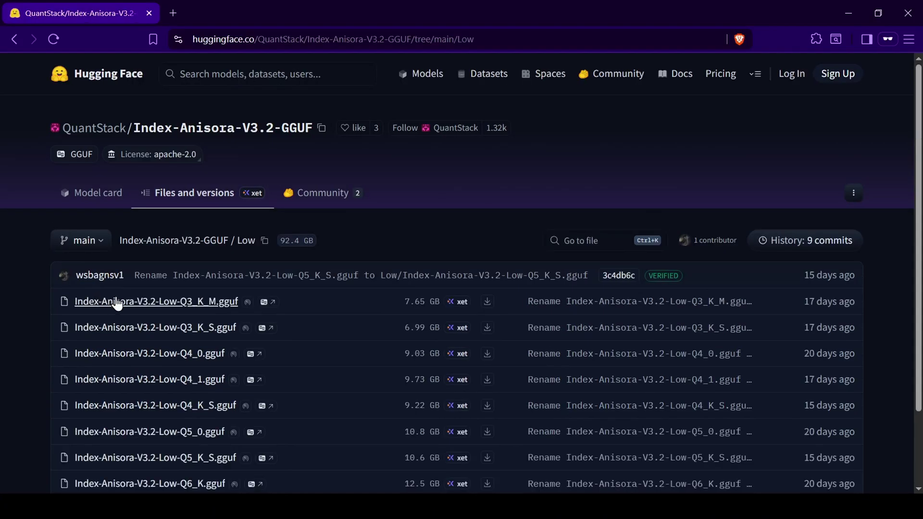
scroll(226, 310, "down", 2)
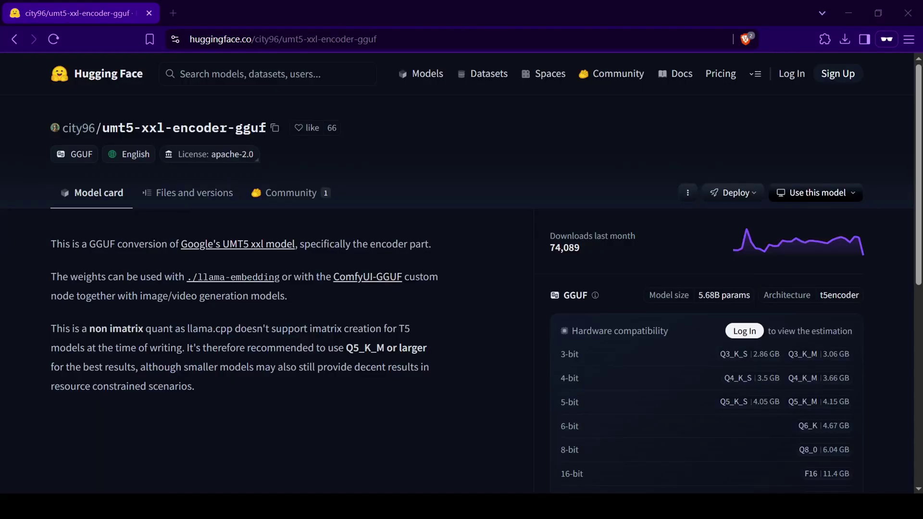
Browse the umt5-xxl-encoder-gguf repository's file list.
left_click(726, 130)
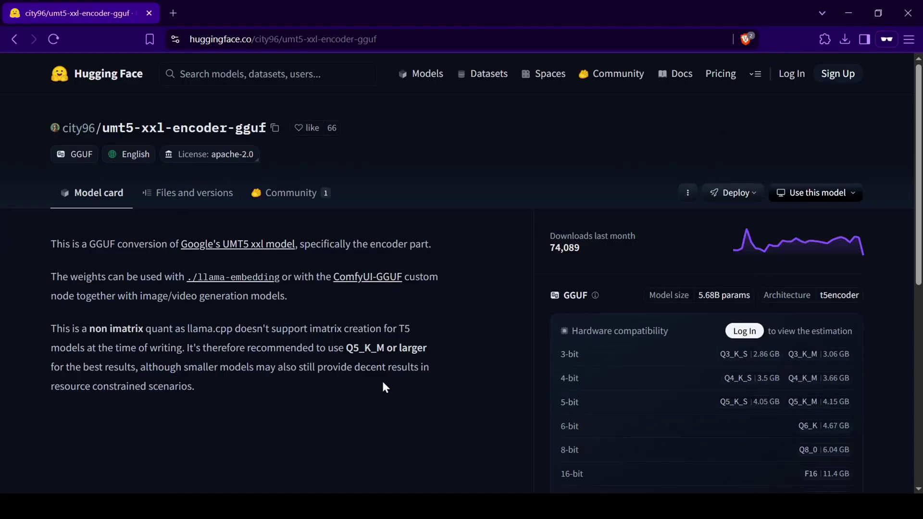
left_click(187, 192)
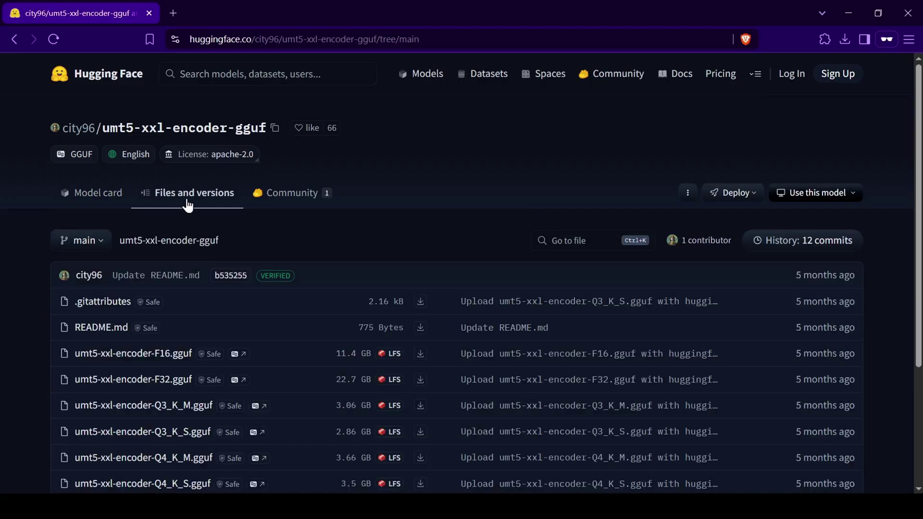
scroll(373, 260, "down", 3)
scroll(373, 261, "down", 1)
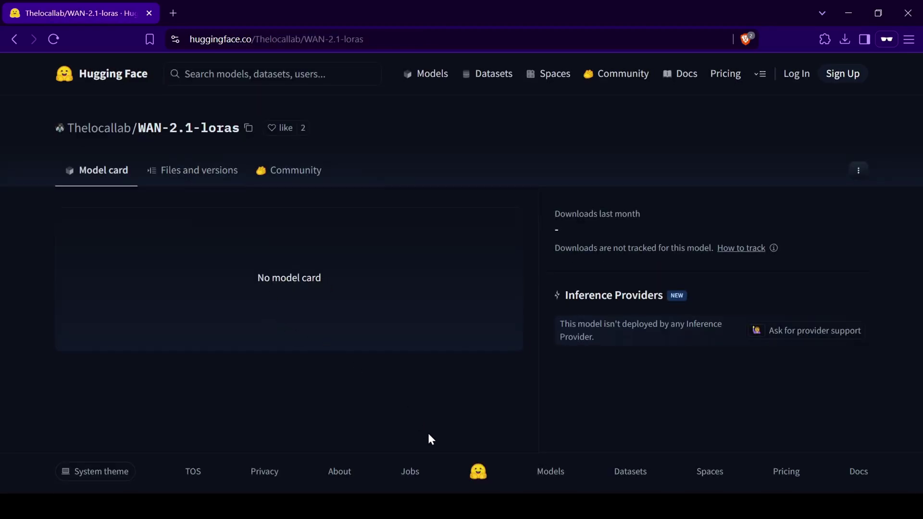
View the WAN-2.1-loras files, then the 2xLexicaRRDBNet_Sharp files via the publisher's profile.
left_click(210, 173)
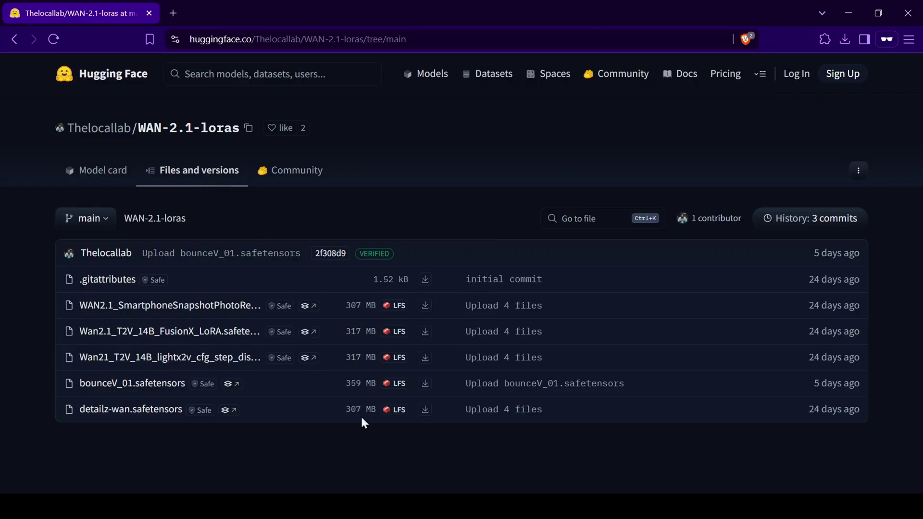
left_click(107, 129)
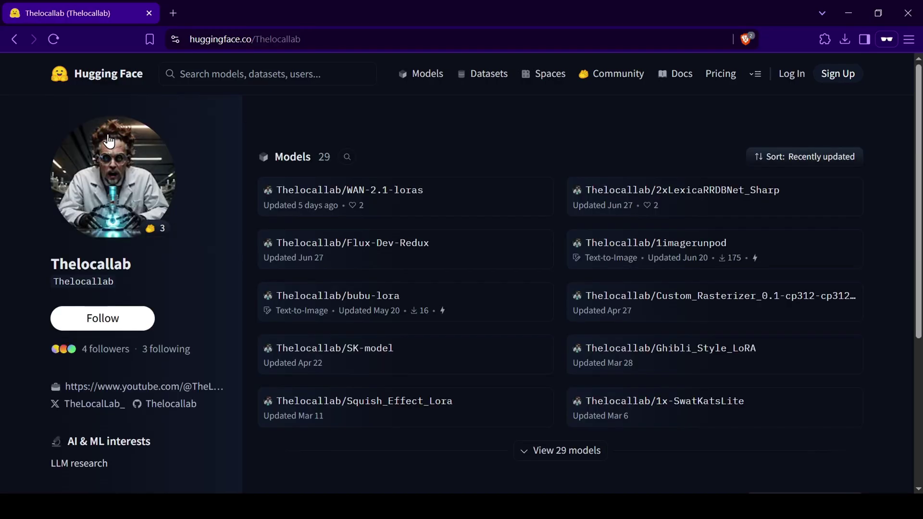
left_click(705, 193)
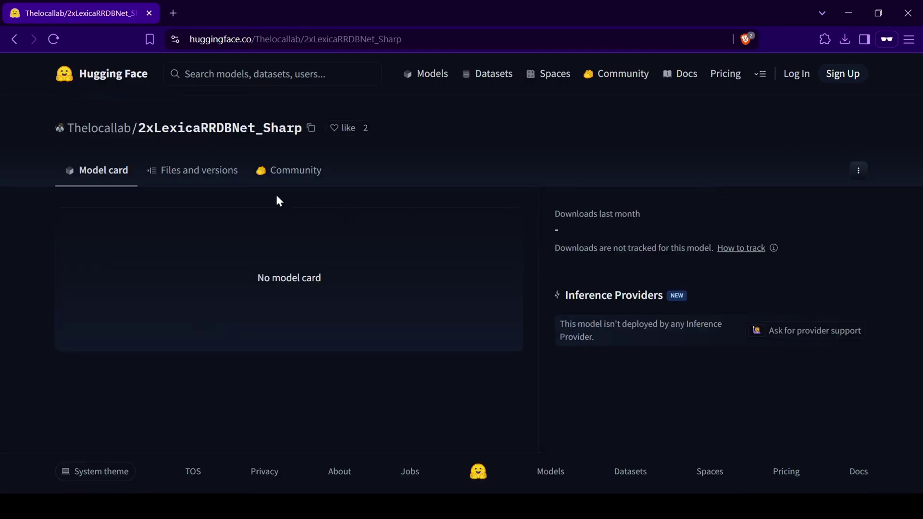
left_click(207, 174)
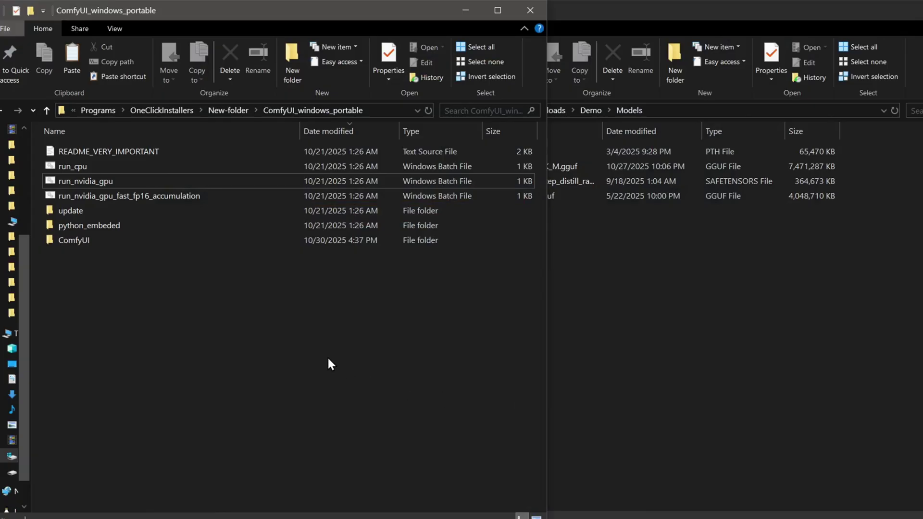
Move the Index-Anisora Q3_K_M model into models\unet and the umt5 encoder into models\clip.
double_click(131, 240)
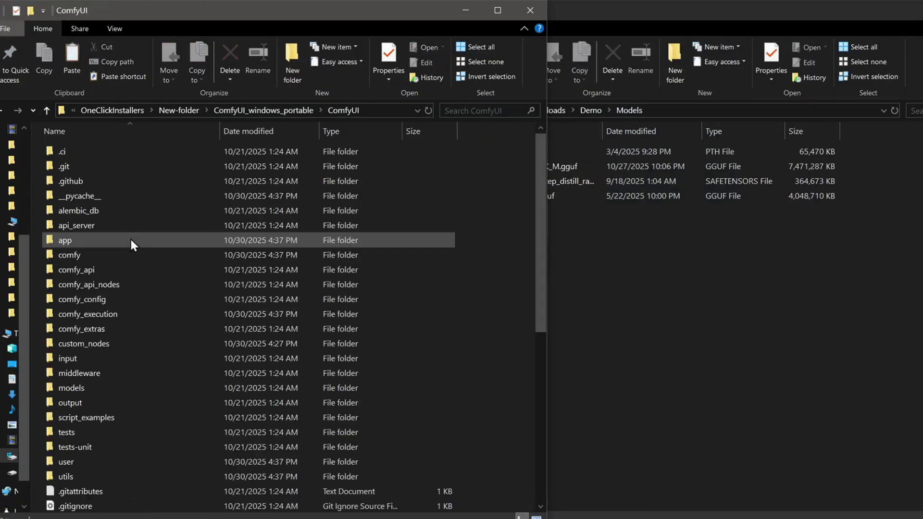
double_click(141, 386)
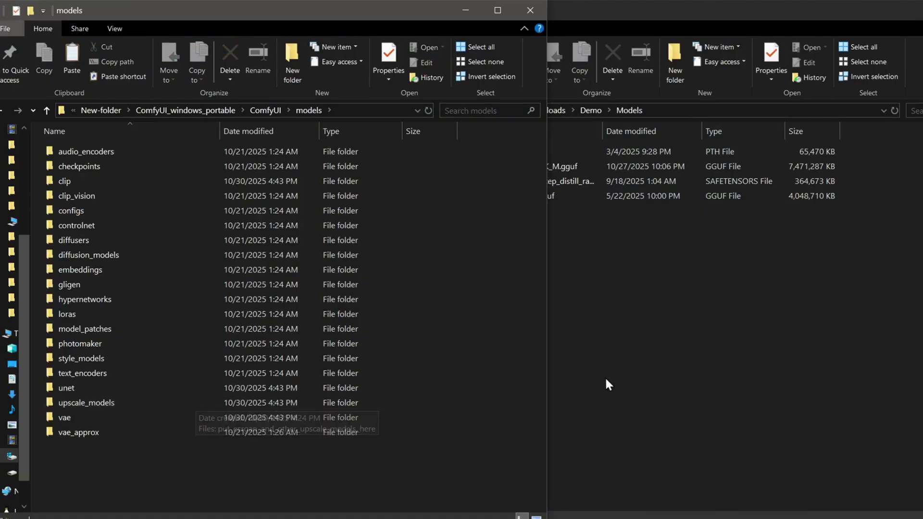
left_click(627, 362)
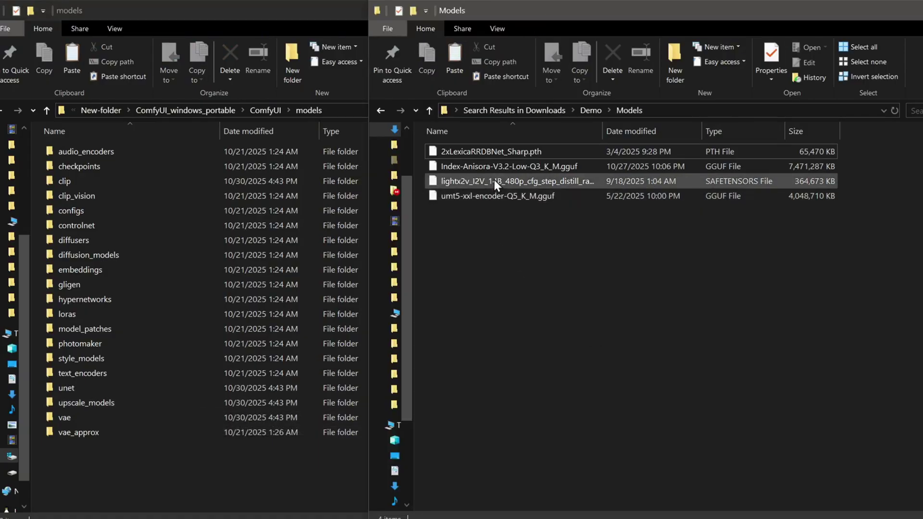
left_click_drag(498, 166, 190, 391)
left_click(648, 358)
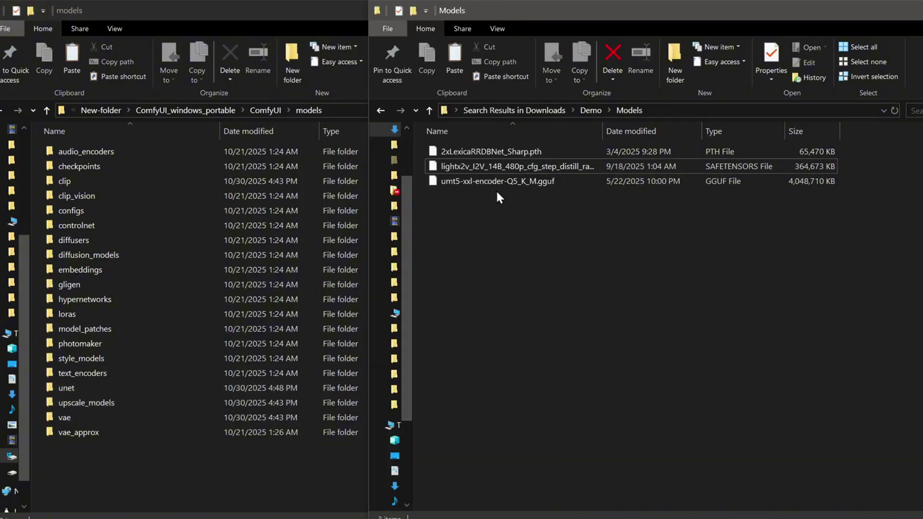
left_click_drag(495, 184, 185, 183)
Move the lightx2v LoRA into loras and 2xLexicaRRDBNet_Sharp into upscale_models.
left_click(638, 294)
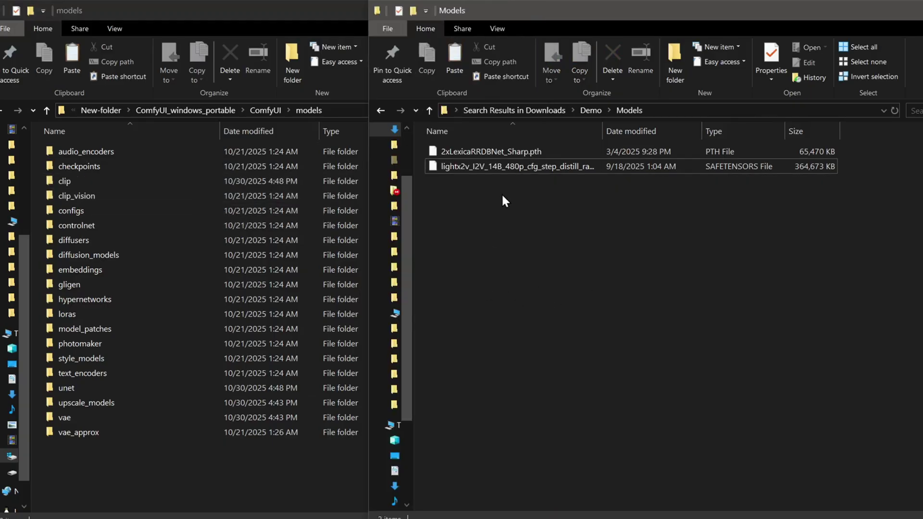
left_click_drag(515, 167, 203, 316)
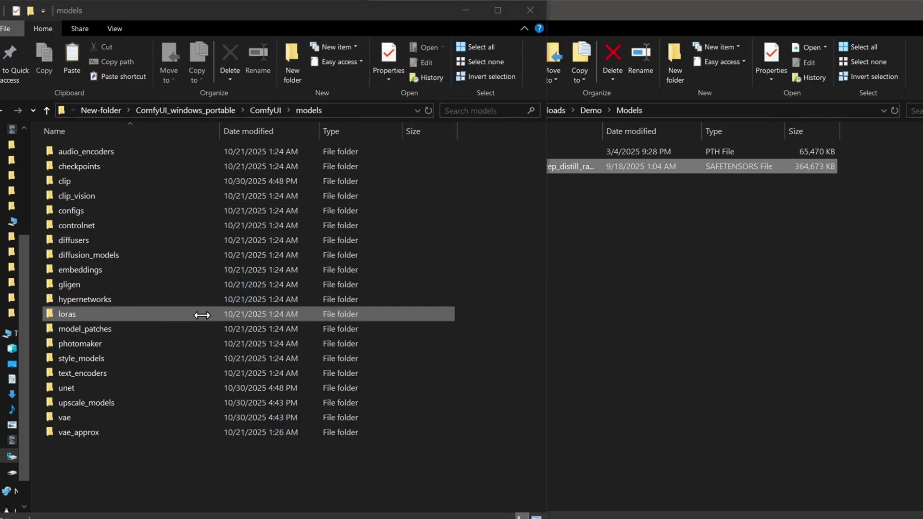
left_click(604, 327)
left_click_drag(485, 150, 185, 402)
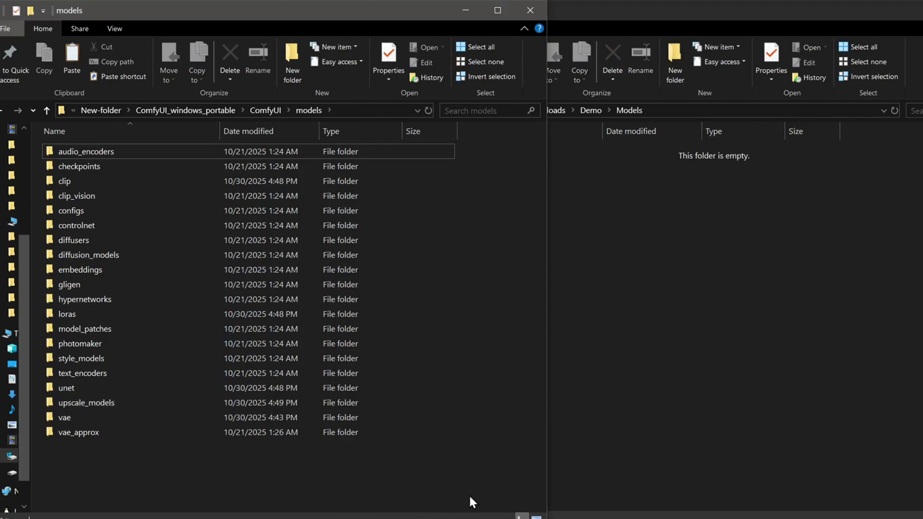
left_click(160, 108)
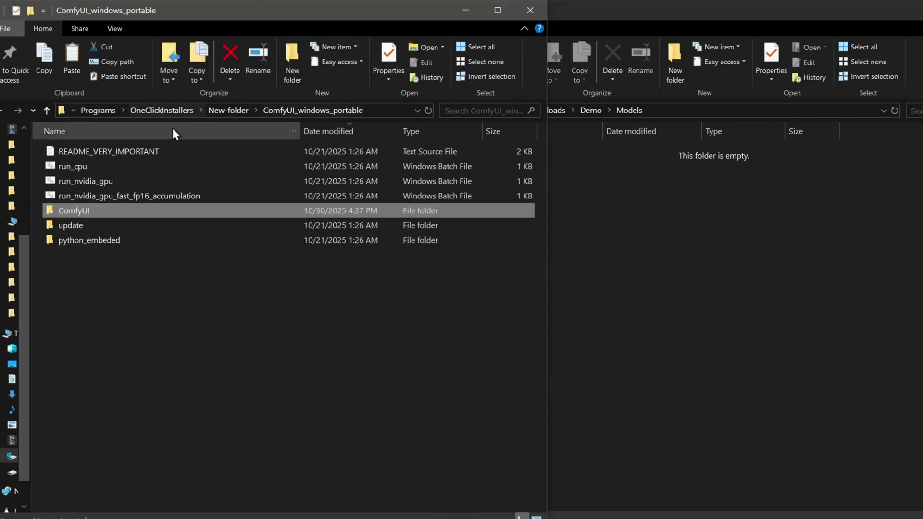
Launch ComfyUI with run_nvidia_gpu and dismiss the Templates browser.
double_click(202, 182)
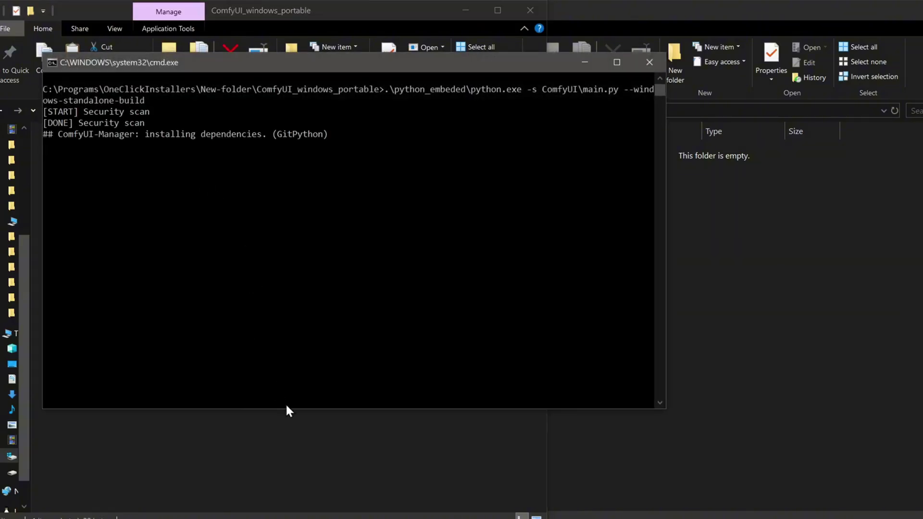
left_click_drag(333, 64, 404, 200)
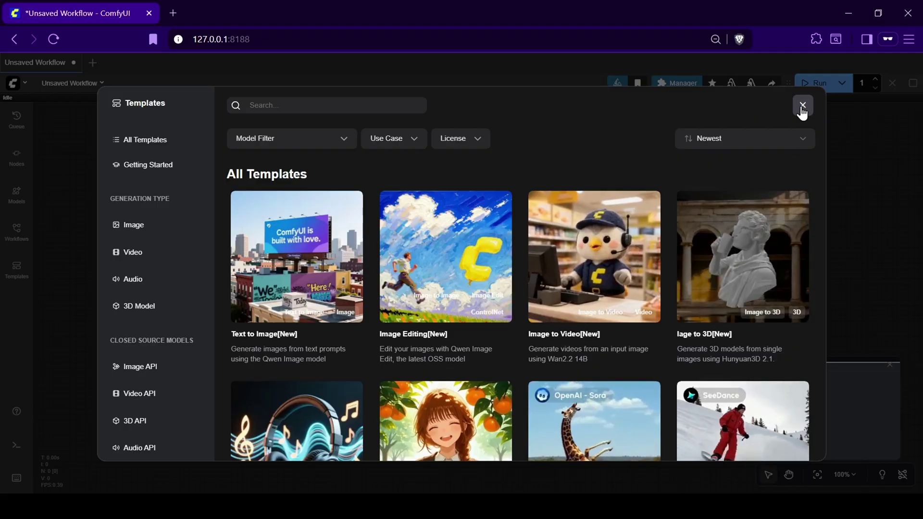
left_click(802, 106)
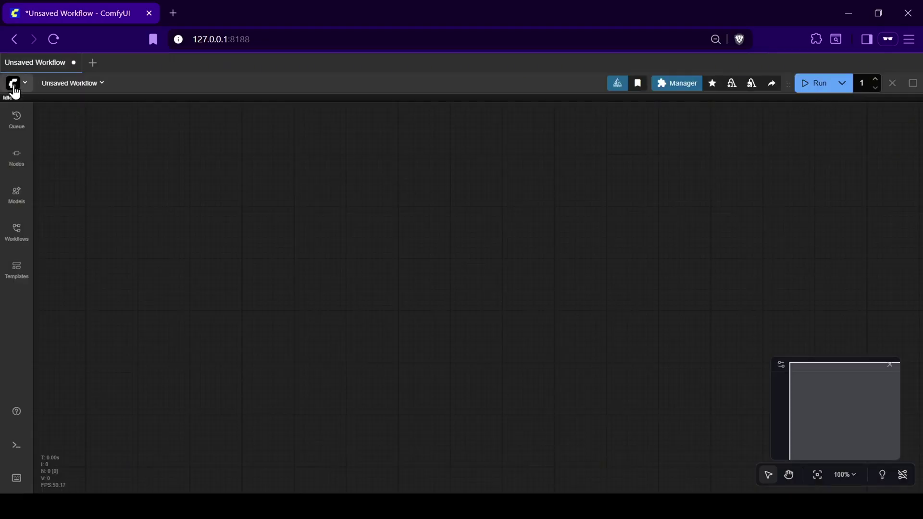
Load the WAN2.2_T2V_I2V_Anisora workflow and dismiss the missing nodes warning.
left_click(25, 84)
mouse_move(41, 127)
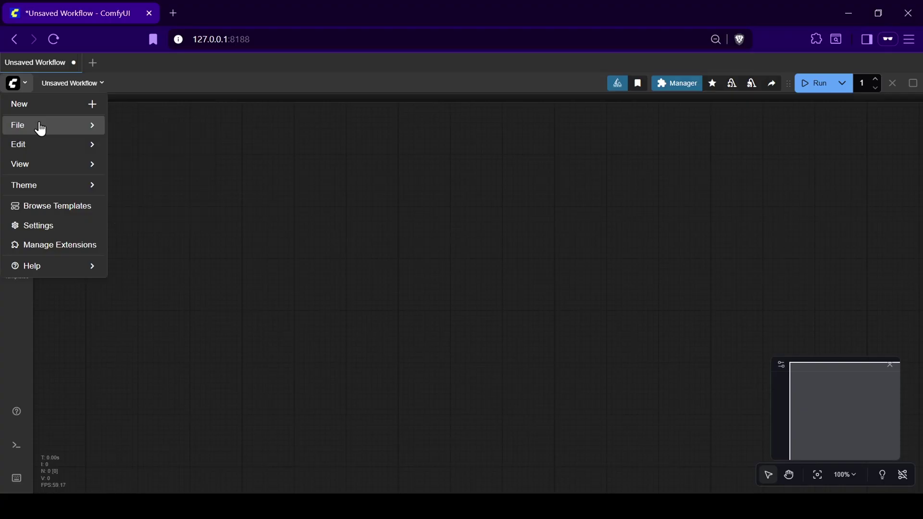
left_click(137, 137)
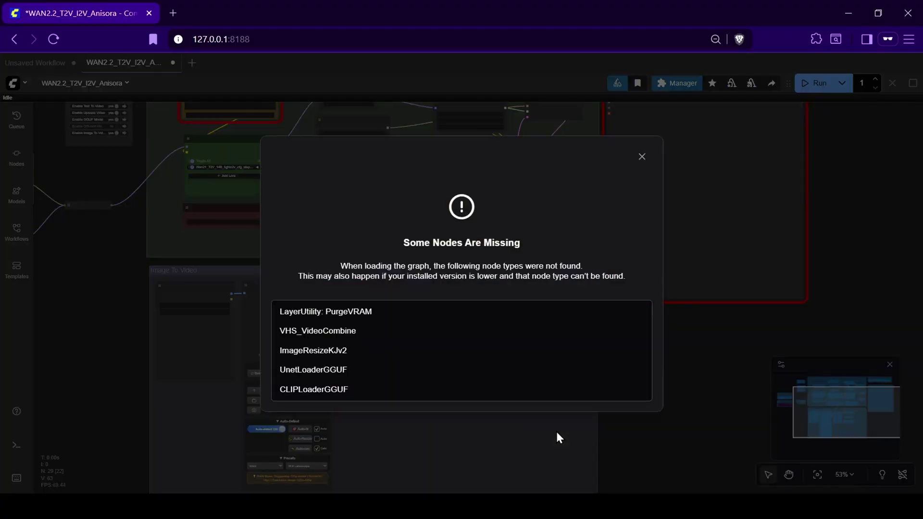
left_click(643, 159)
scroll(271, 304, "down", 2)
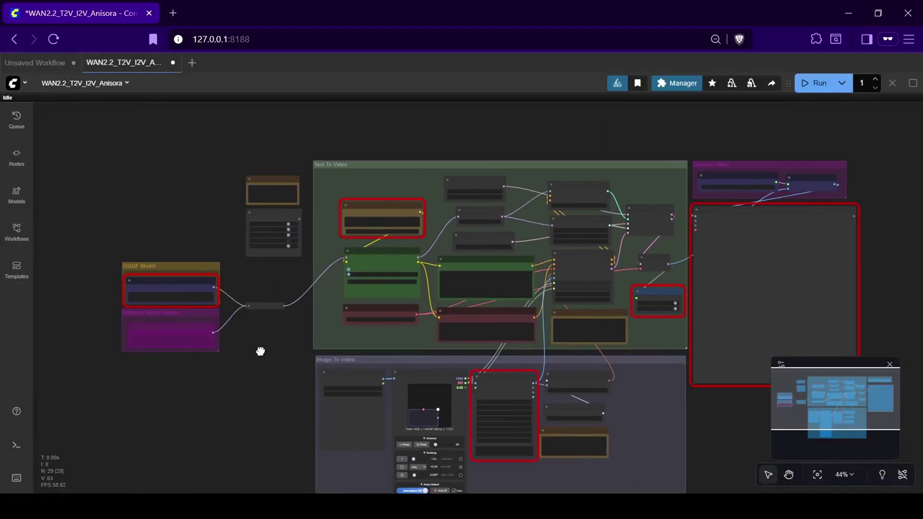
scroll(260, 351, "up", 3)
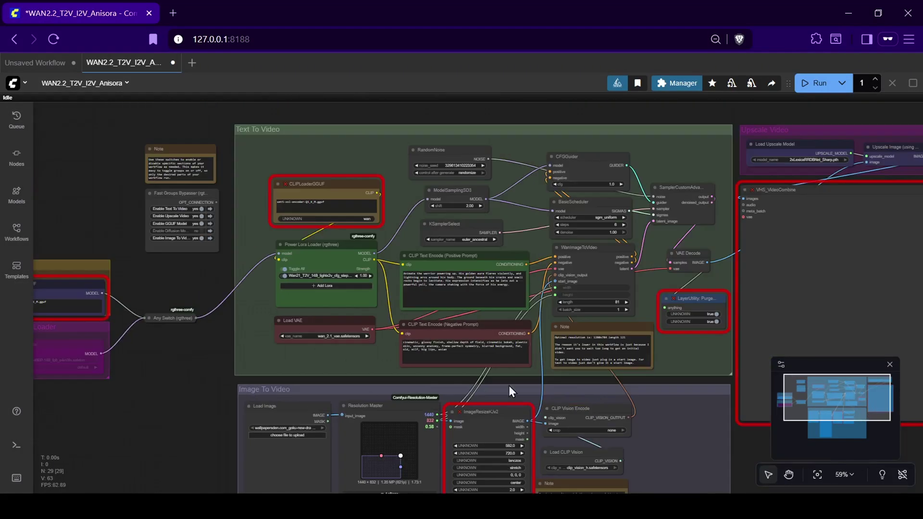
In Manager's missing nodes list, repair ComfyUI-GGUF, ComfyUI_LayerStyle and ComfyUI-KJNodes, and install ComfyUI-VideoHelperSuite.
left_click(677, 86)
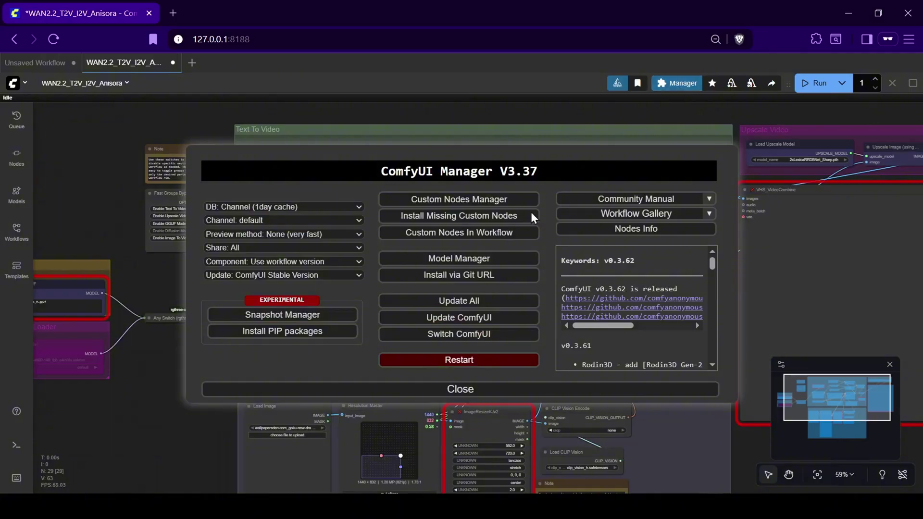
left_click(481, 216)
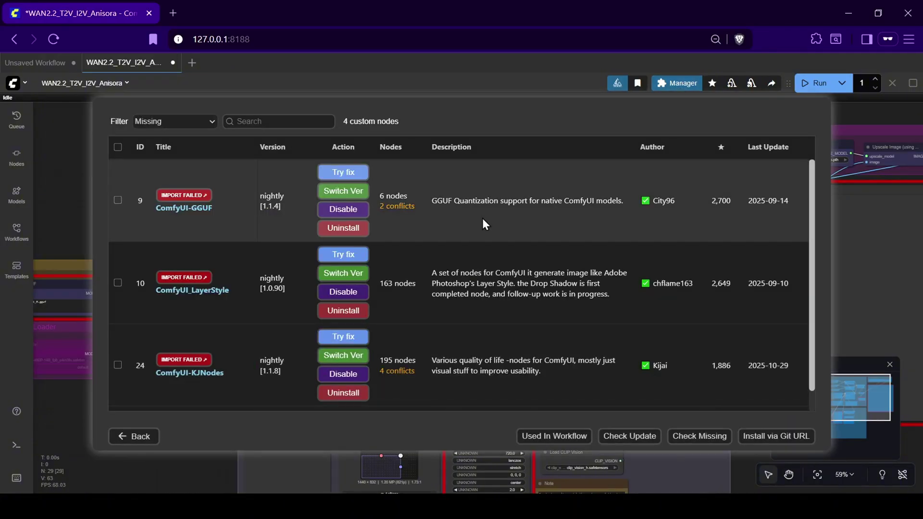
left_click(344, 173)
left_click(343, 254)
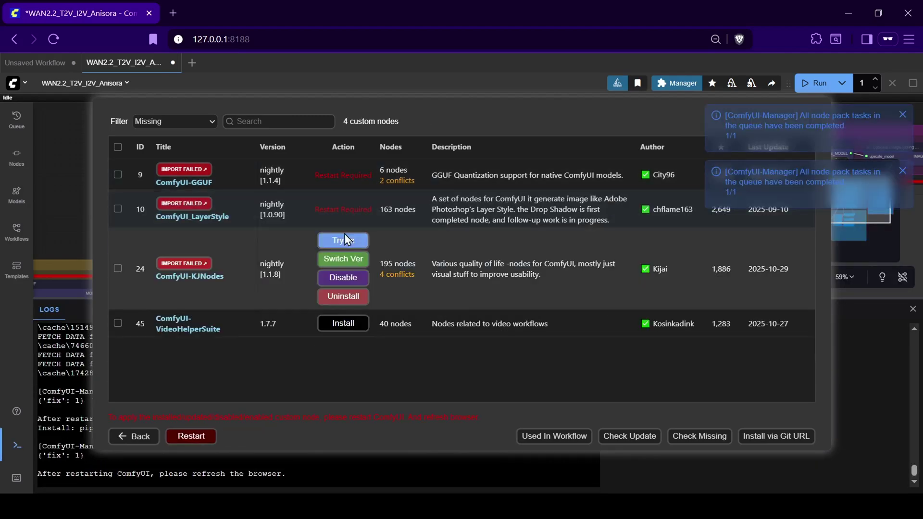
left_click(345, 239)
left_click(343, 271)
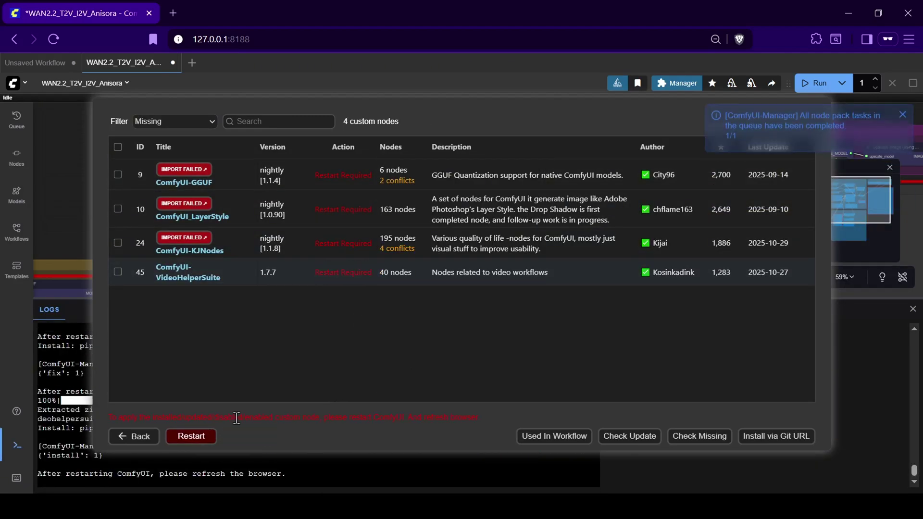
left_click(131, 437)
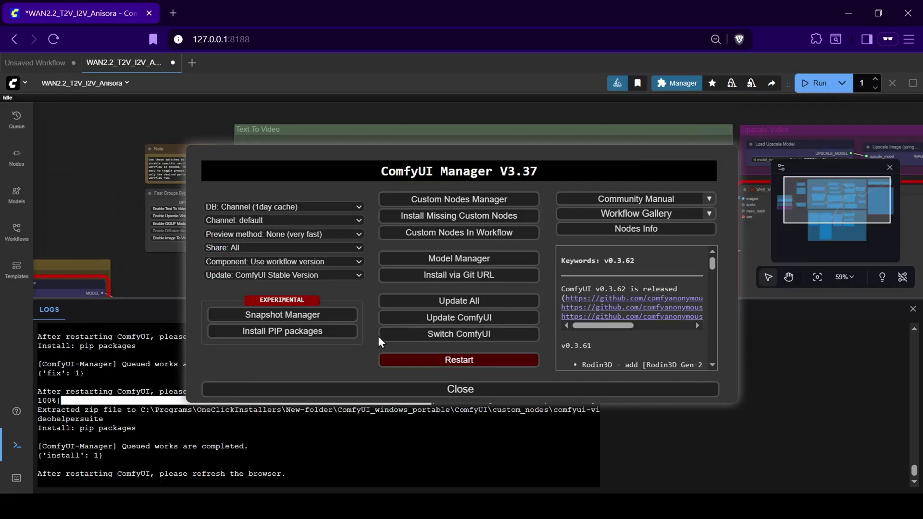
Search the Model Manager for 'wan vae' and install the Comfy-Org Wan2.1 VAE.
left_click(437, 260)
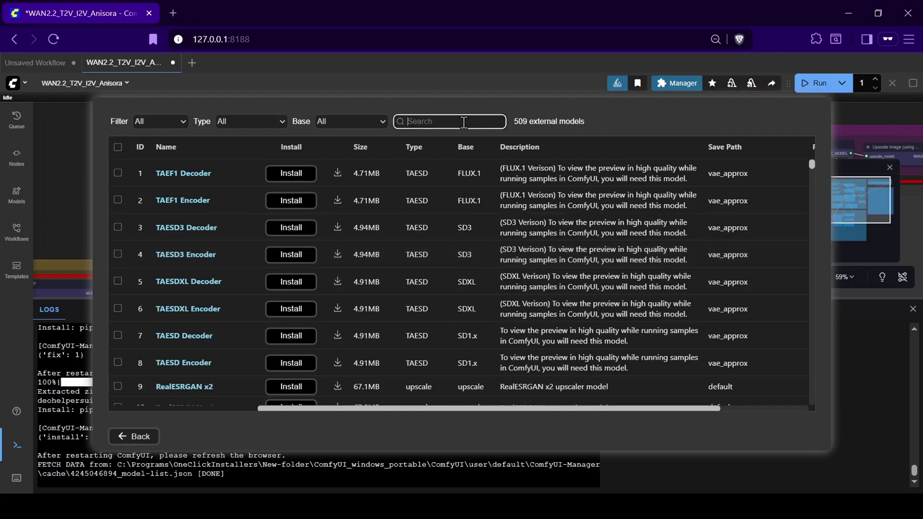
type("wan")
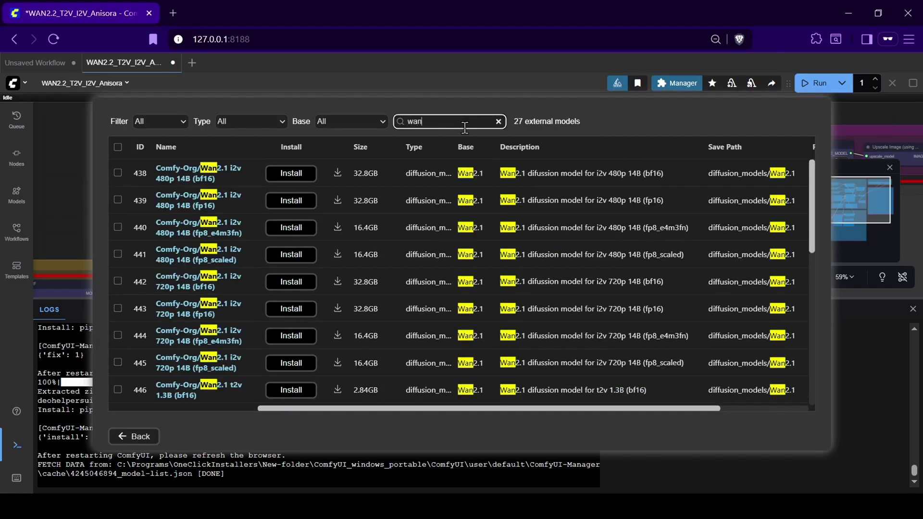
type(" vae")
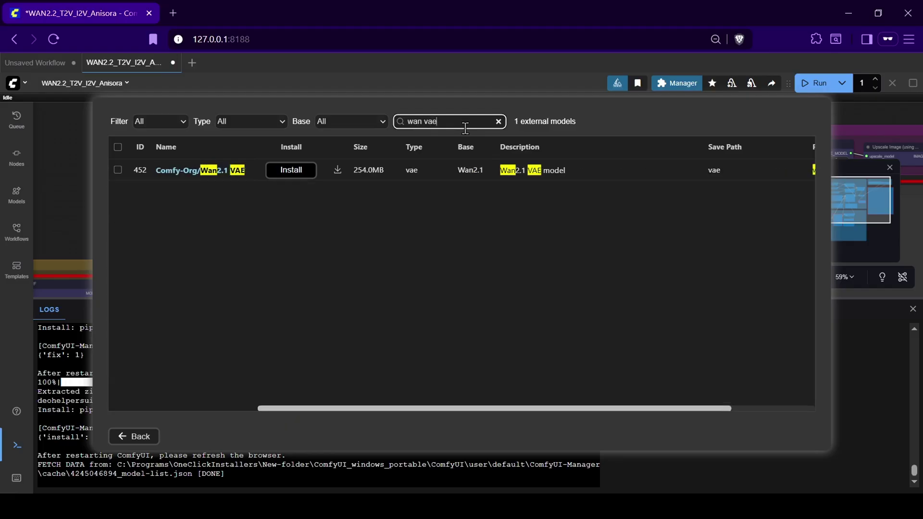
left_click(291, 171)
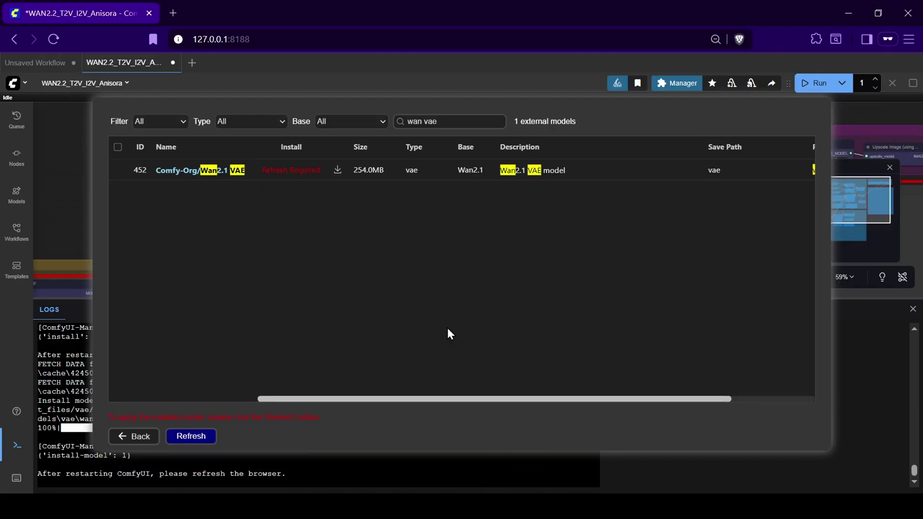
left_click(124, 440)
Restart the ComfyUI server and refresh the browser to reload the workflow.
left_click(461, 366)
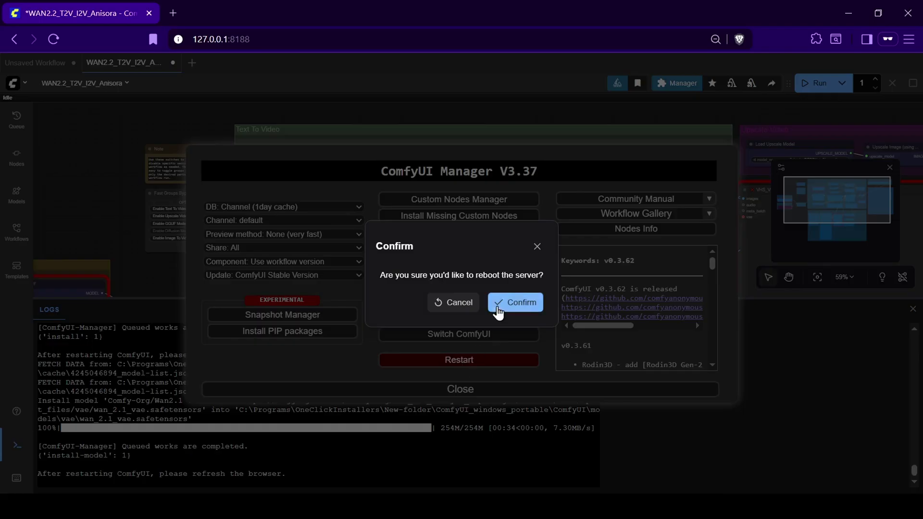
left_click(513, 302)
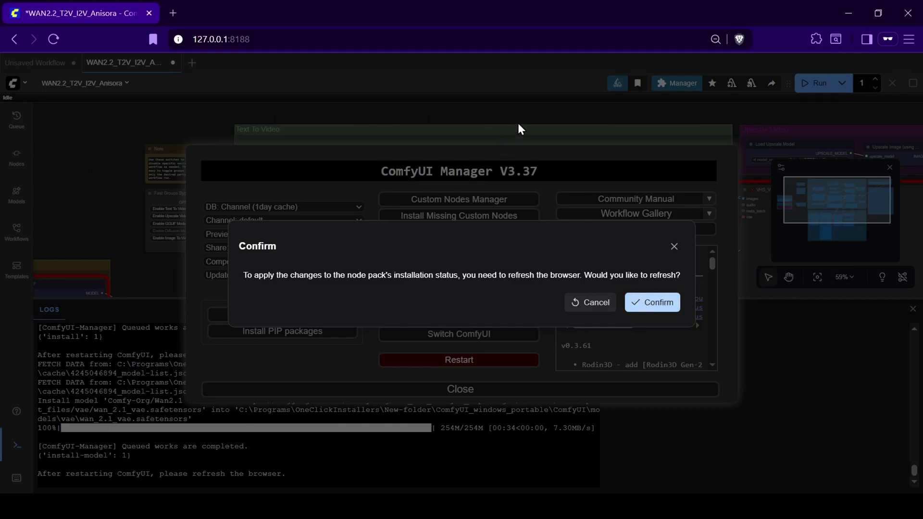
left_click(649, 302)
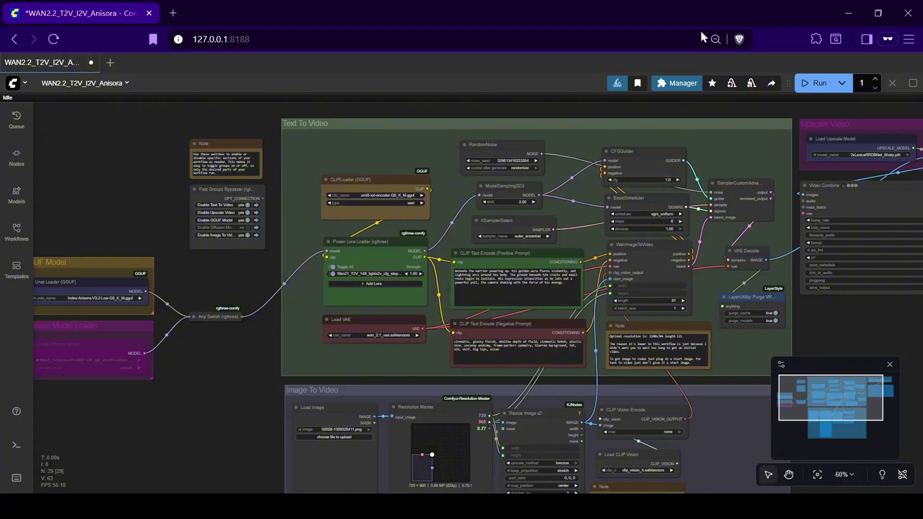
scroll(161, 317, "up", 3)
scroll(245, 371, "left", 3)
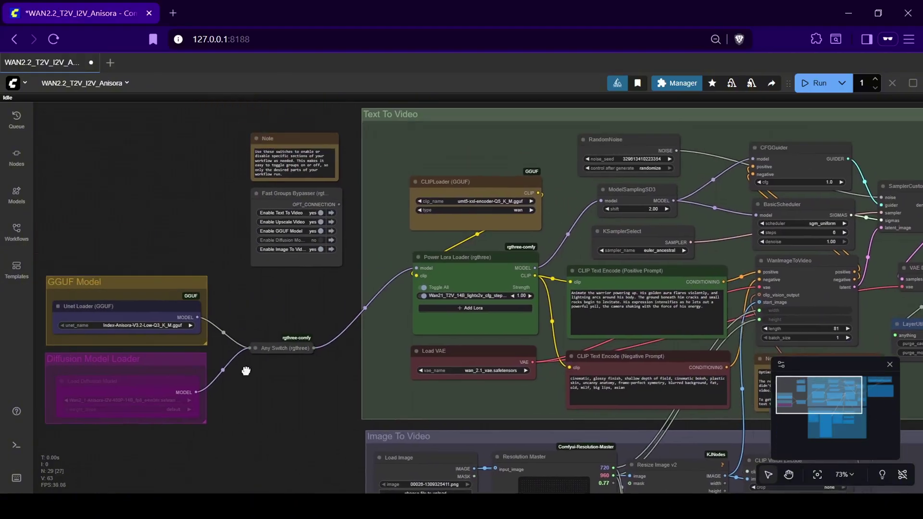
scroll(251, 368, "up", 2)
scroll(251, 368, "up", 2)
left_click(235, 342)
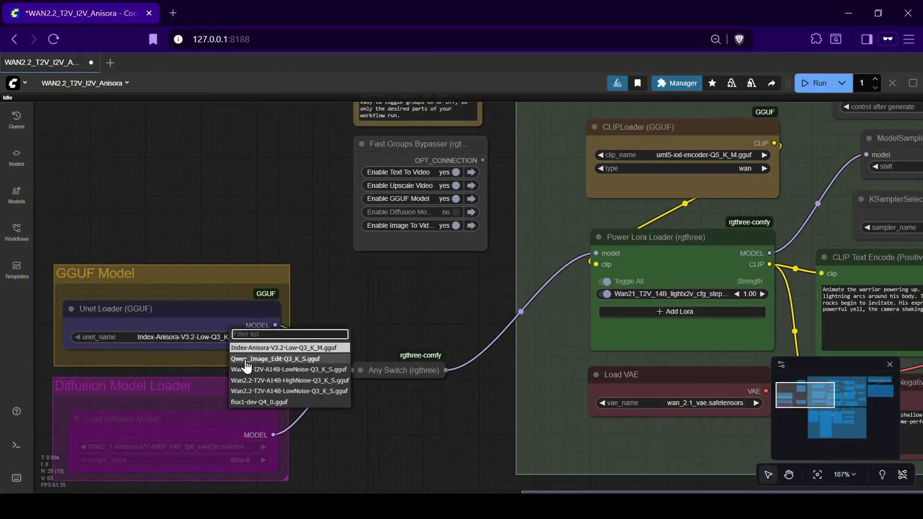
left_click(249, 369)
scroll(210, 335, "right", 5)
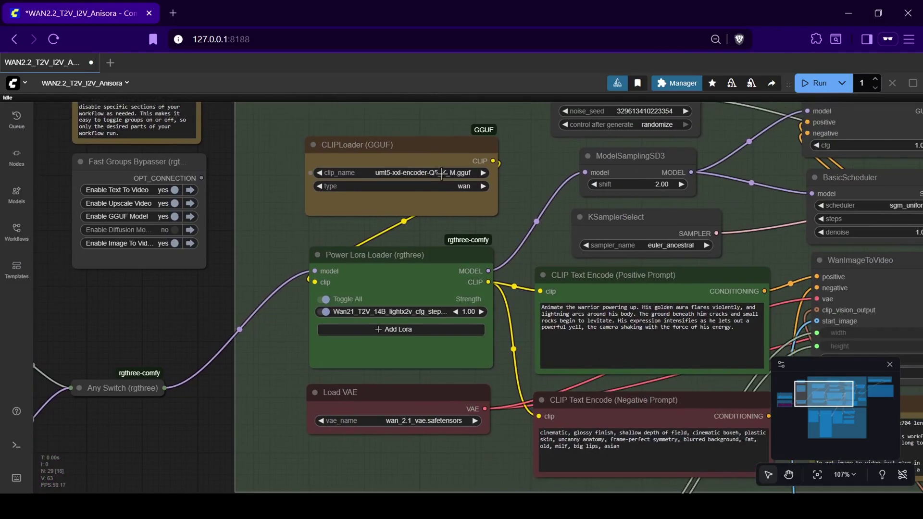
left_click(442, 172)
left_click(449, 368)
left_click(406, 312)
left_click(414, 423)
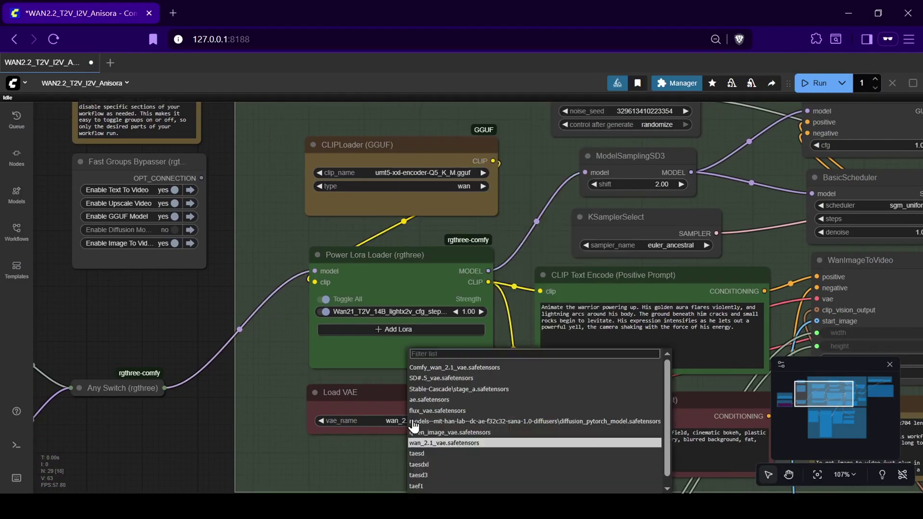
left_click(423, 443)
scroll(340, 392, "down", 2)
scroll(341, 392, "right", 3)
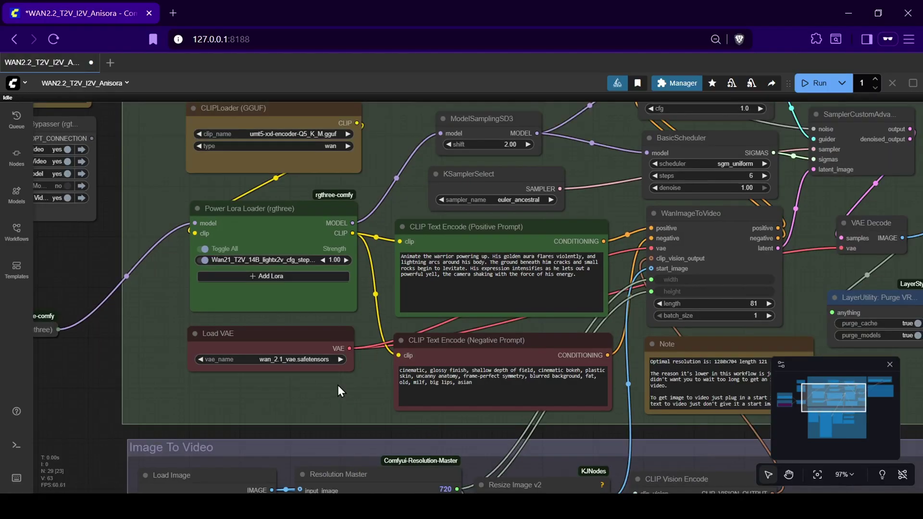
scroll(340, 392, "down", 1)
left_click_drag(163, 281, 412, 252)
scroll(365, 284, "left", 3)
scroll(365, 285, "up", 1)
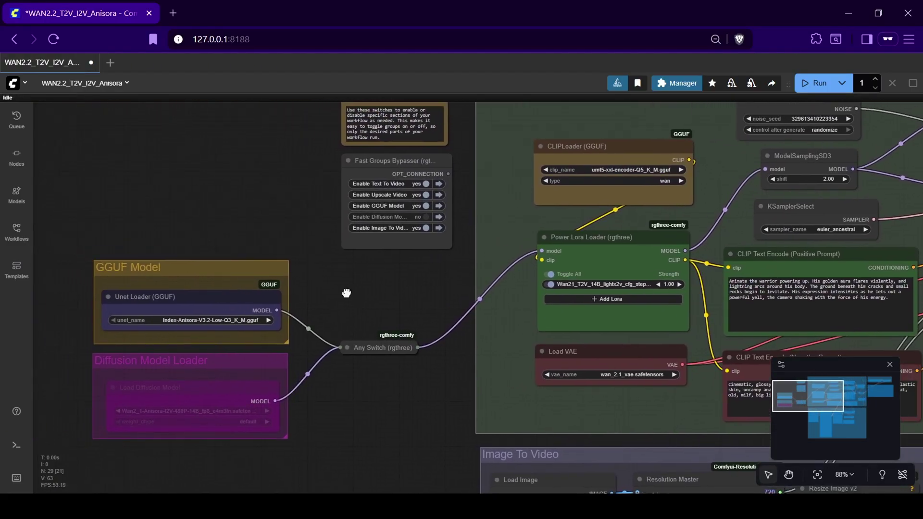
scroll(369, 300, "up", 1)
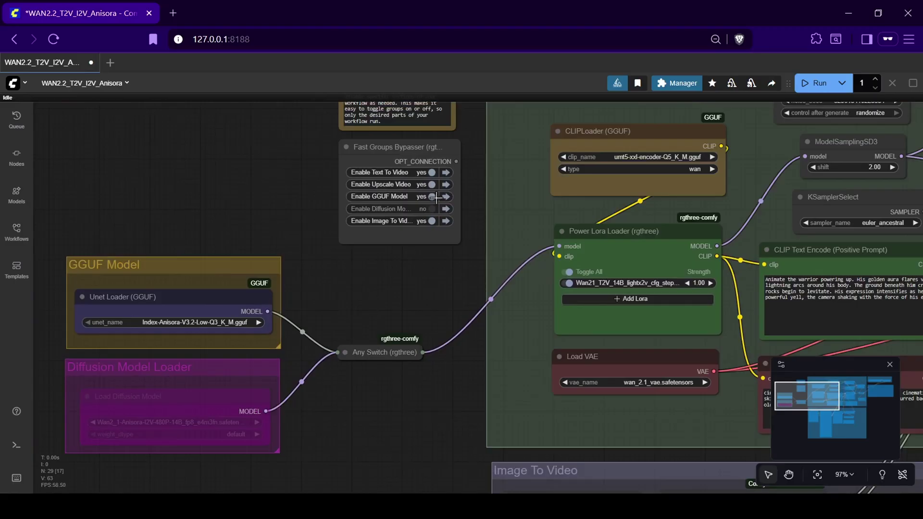
left_click(434, 197)
left_click(428, 209)
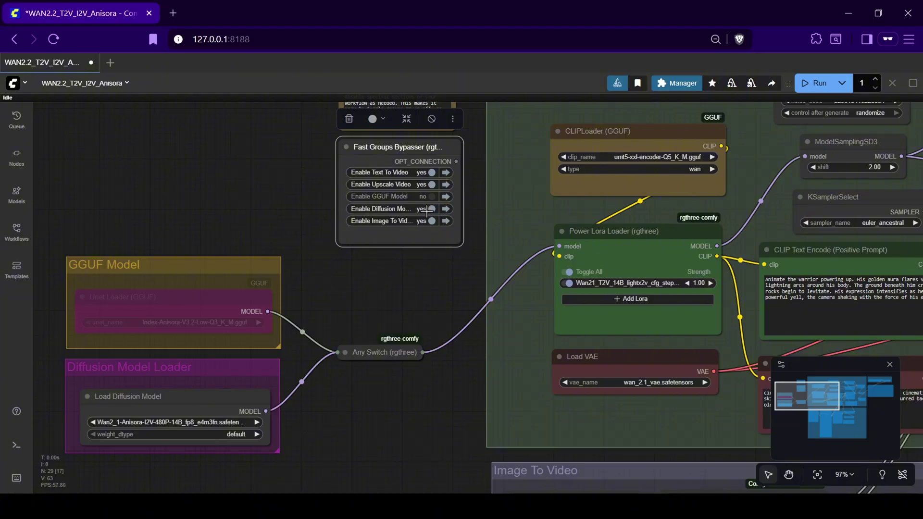
left_click(428, 210)
left_click(426, 197)
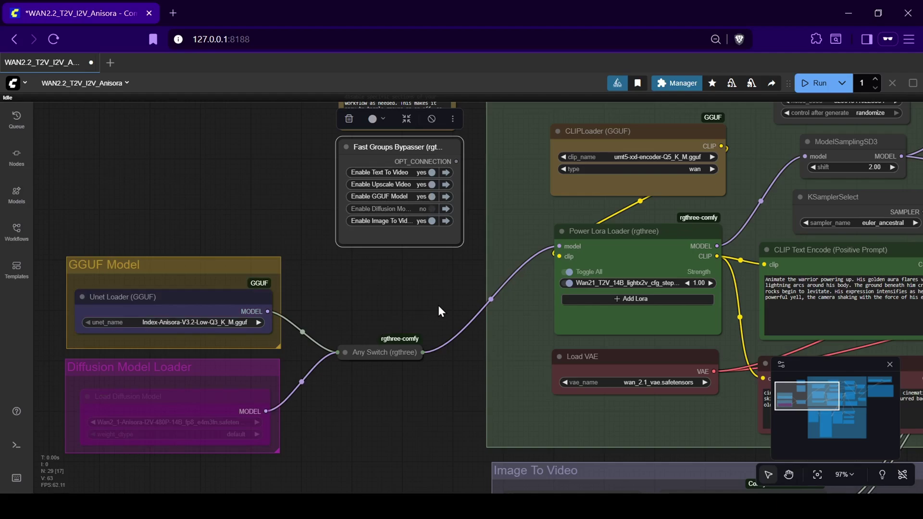
scroll(444, 303, "down", 1)
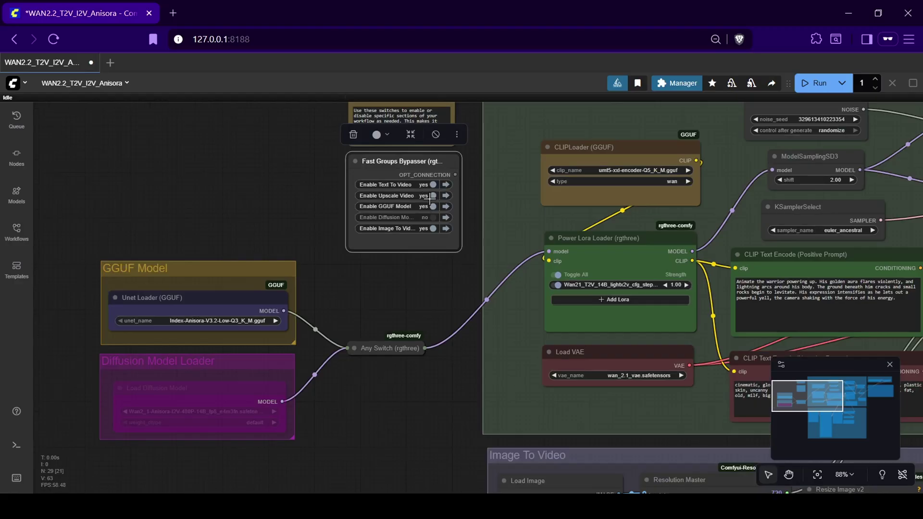
scroll(466, 230, "up", 2)
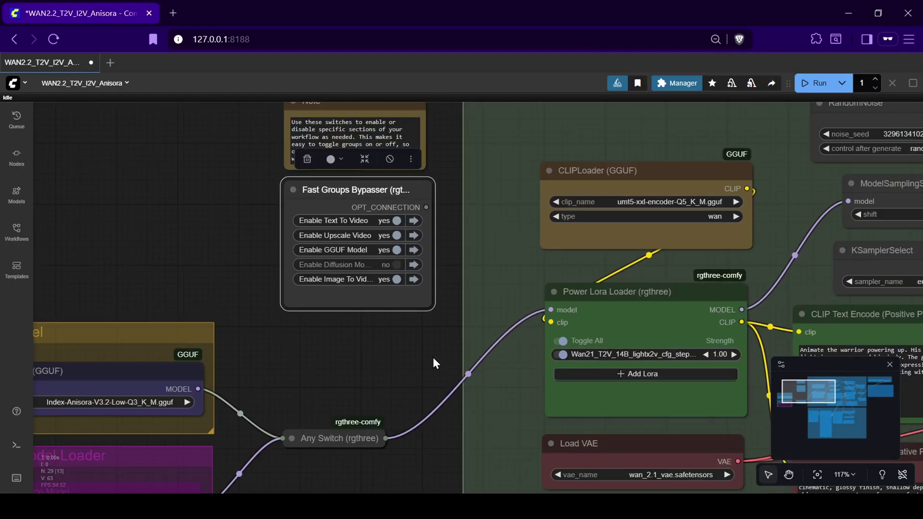
left_click_drag(433, 361, 309, 328)
scroll(309, 328, "down", 6)
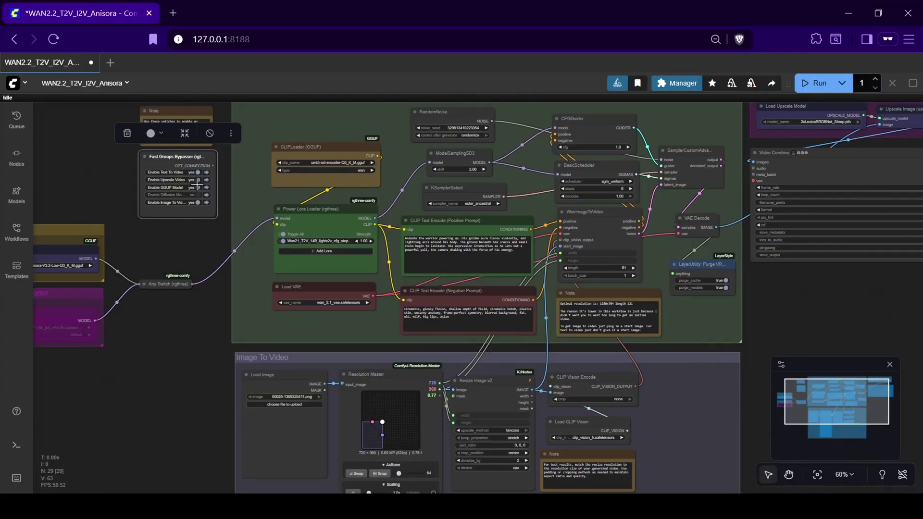
left_click(198, 202)
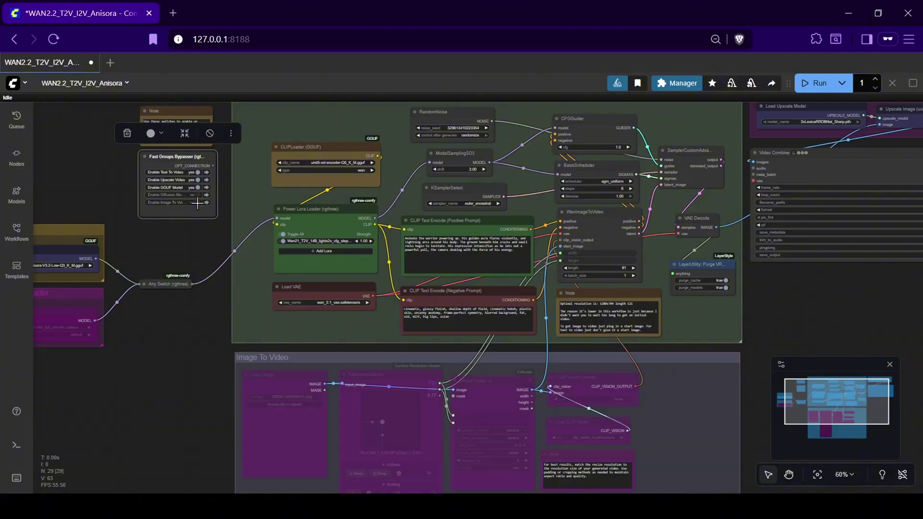
left_click(198, 202)
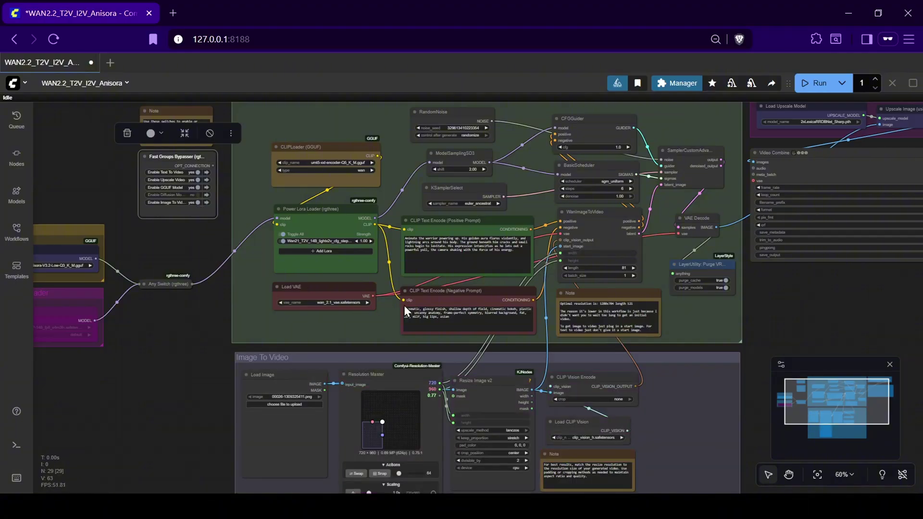
scroll(394, 277, "up", 2)
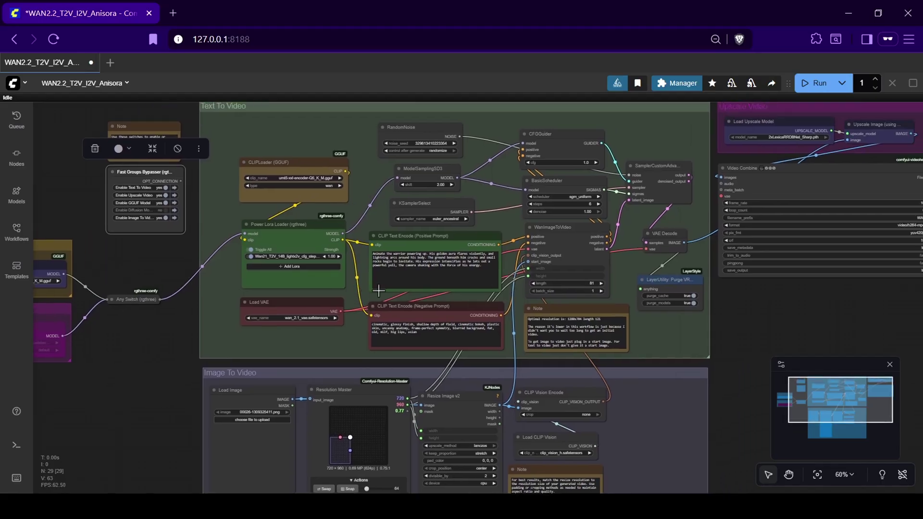
scroll(379, 290, "up", 1)
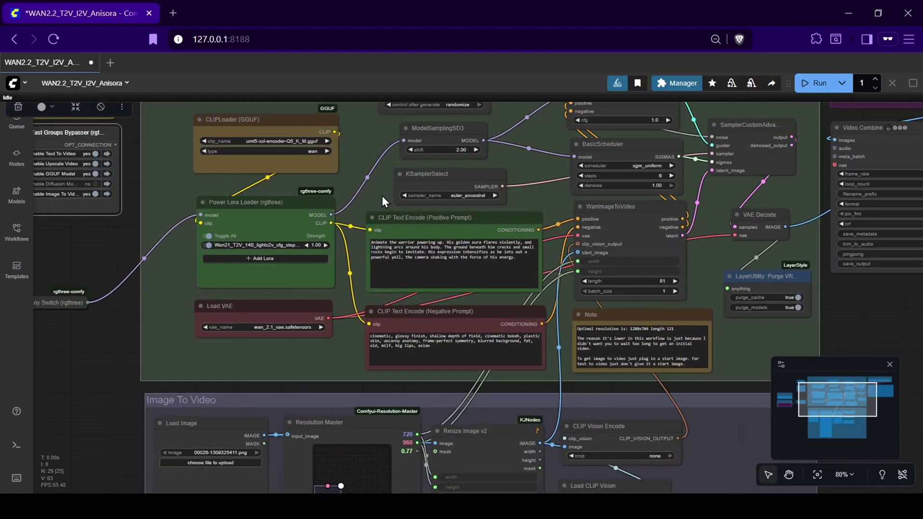
scroll(381, 195, "up", 3)
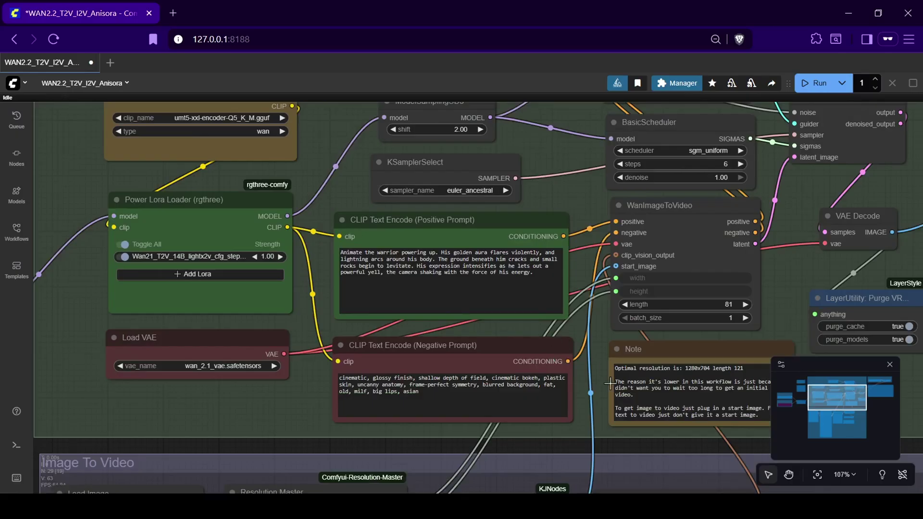
left_click_drag(600, 388, 588, 356)
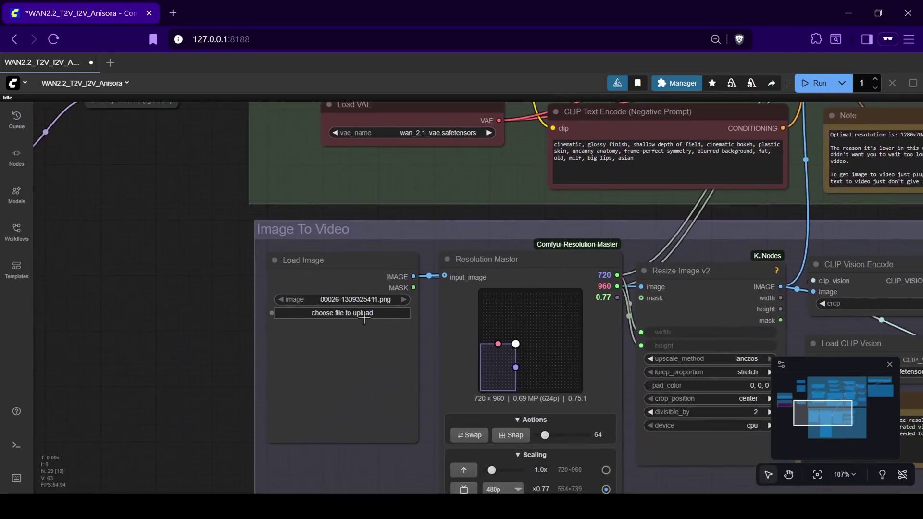
Upload download (3).jpg as the Load Image start image.
left_click(365, 317)
key("Return")
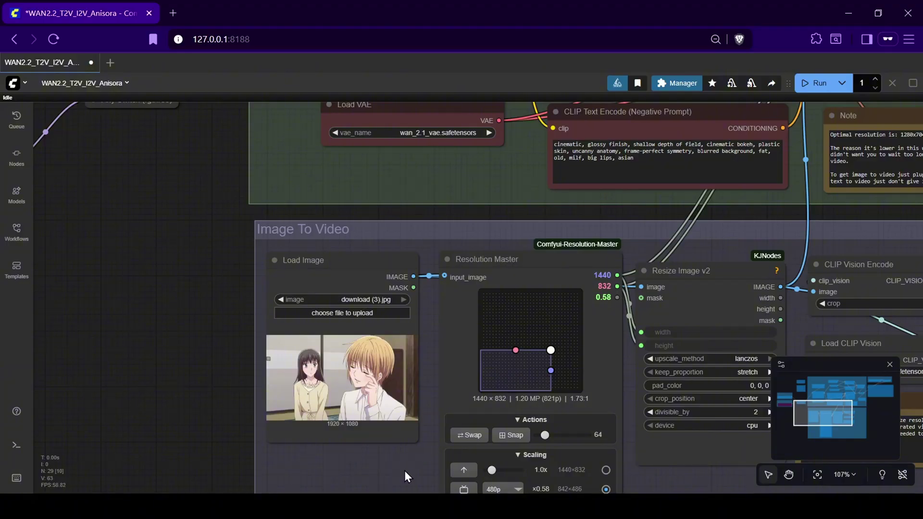
left_click_drag(407, 477, 303, 380)
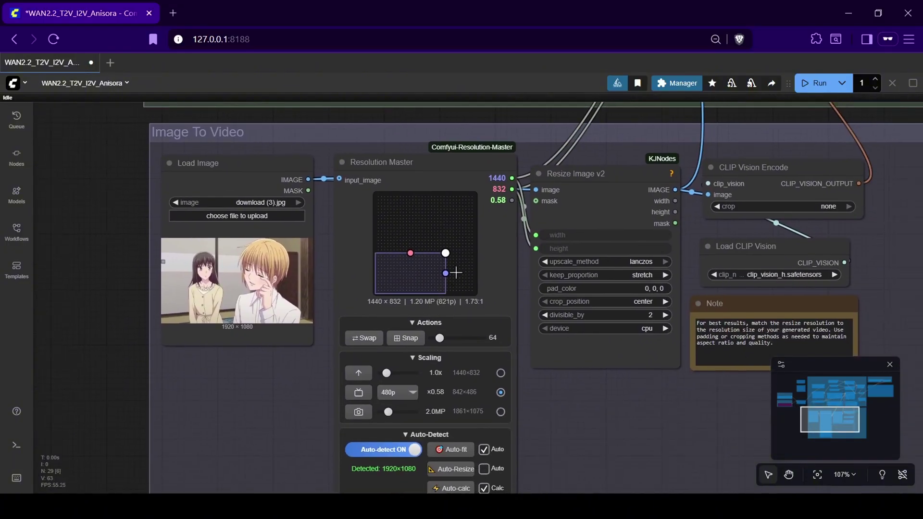
Set the Resolution Master output size to 832 × 448.
left_click_drag(447, 254, 417, 272)
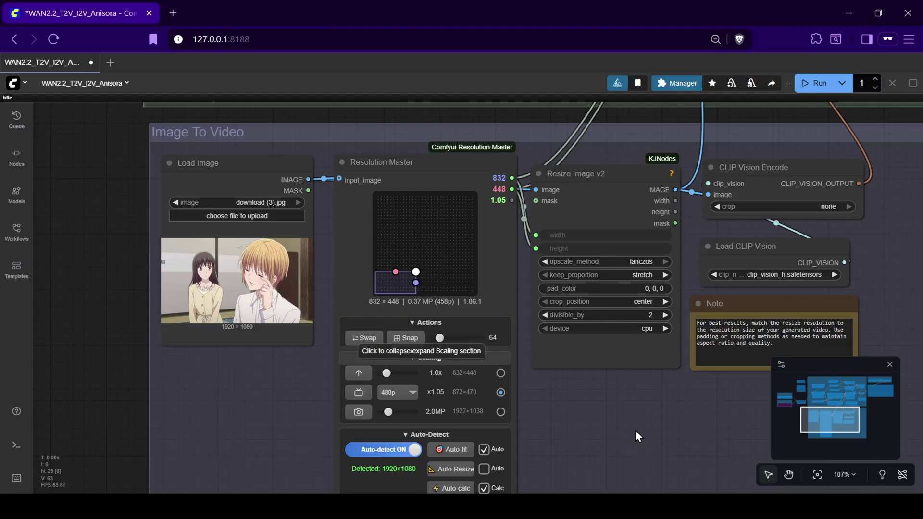
scroll(662, 431, "up", 3)
scroll(500, 223, "down", 1)
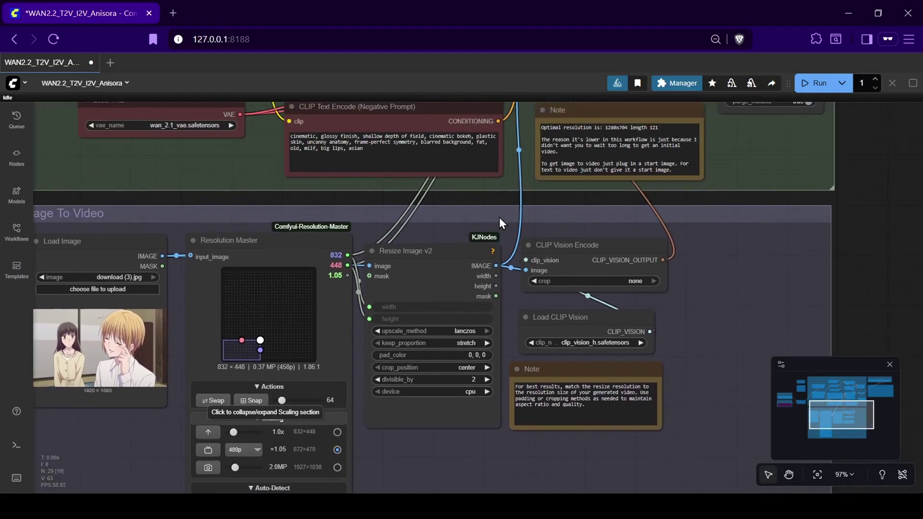
scroll(500, 202, "up", 5)
scroll(443, 277, "up", 1)
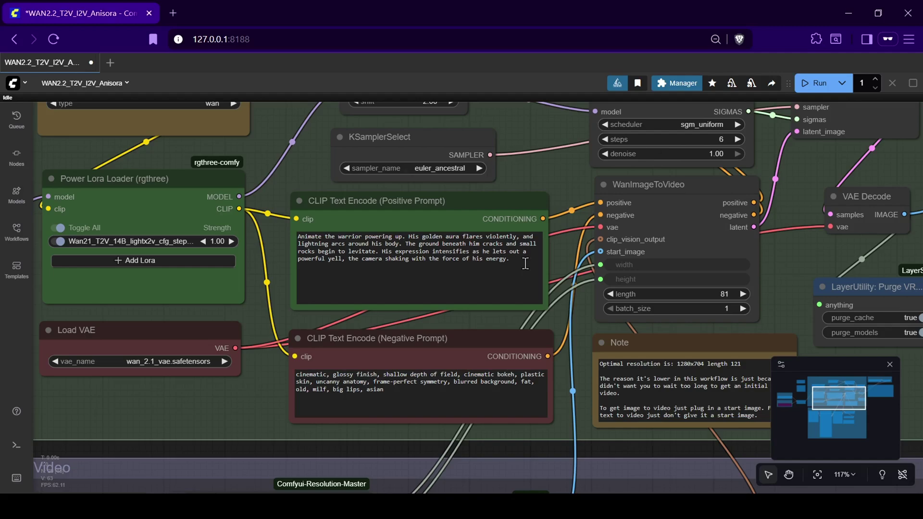
Replace the positive prompt with the focus shift from the worried girl to the smiling blond boy.
left_click_drag(526, 263, 307, 242)
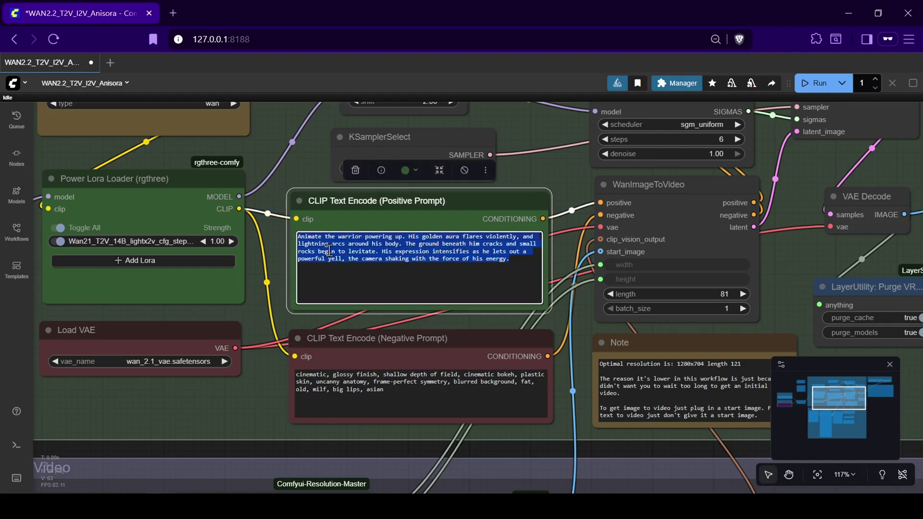
type("Start with a soft focus on the girl in the background, looking on with worry. The focus then racks (shifts) to the blond boy in the foreground as he smiles wistfully and dabs at his eye. This change in focus emphasizes the emotional weight of the scene and whose feelings are at the center.")
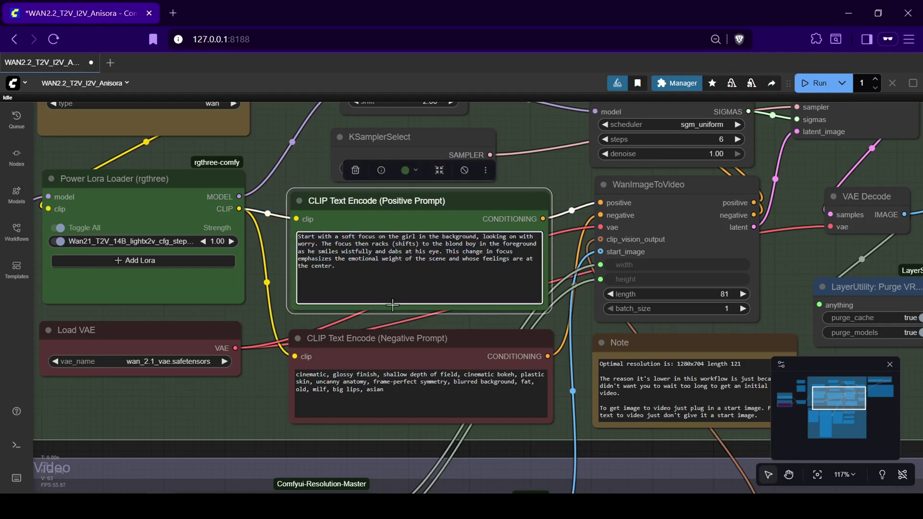
left_click(561, 323)
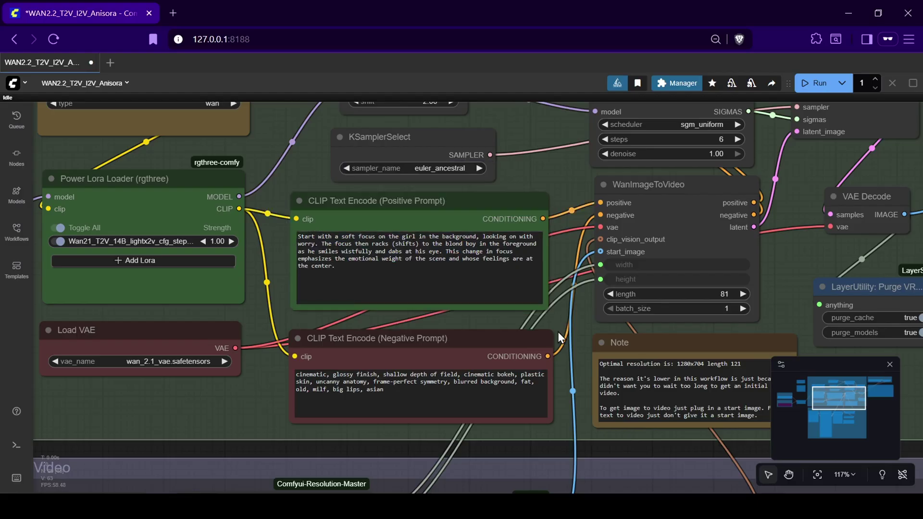
scroll(573, 337, "down", 1)
scroll(578, 354, "down", 3)
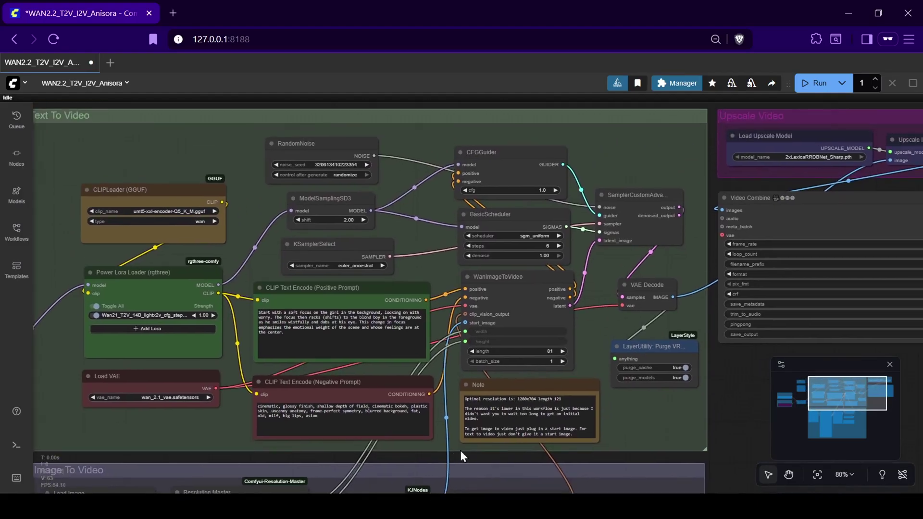
scroll(550, 351, "up", 6)
Set the WanImageToVideo length to 49.
left_click(549, 351)
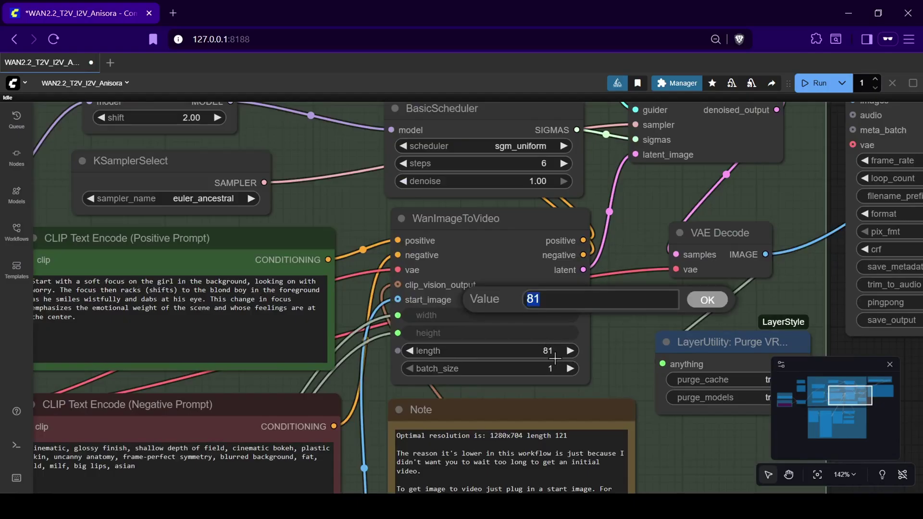
type("49")
left_click(706, 300)
scroll(644, 395, "down", 6)
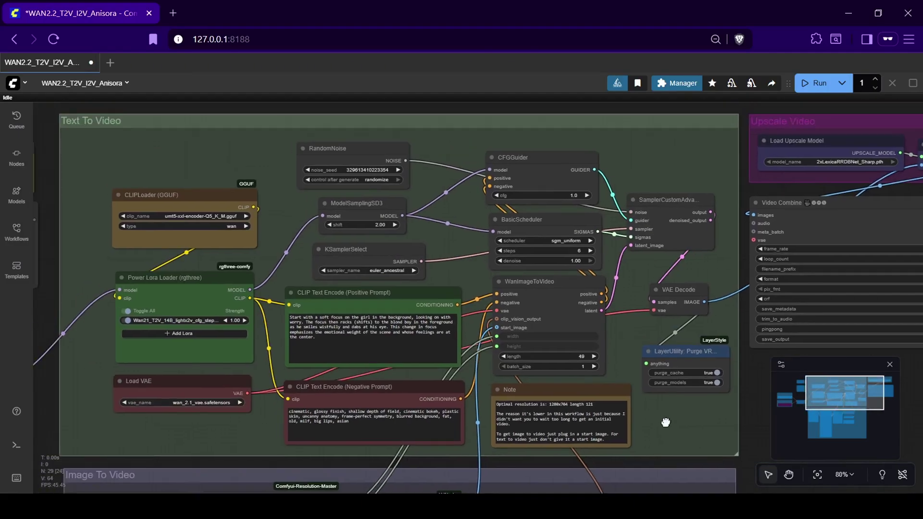
left_click_drag(666, 422, 668, 397)
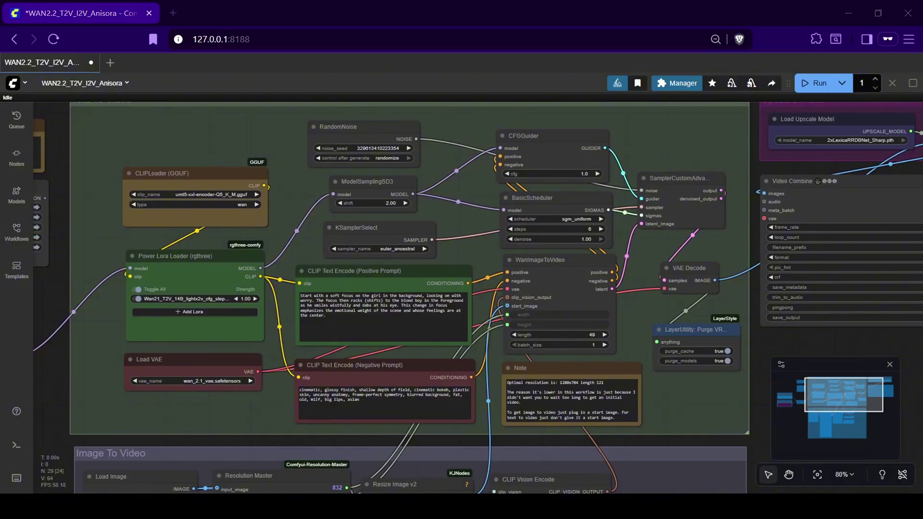
Queue the workflow with Ctrl+Enter and zoom in on the Video Combine preview of the generated clip.
key("ctrl+Return")
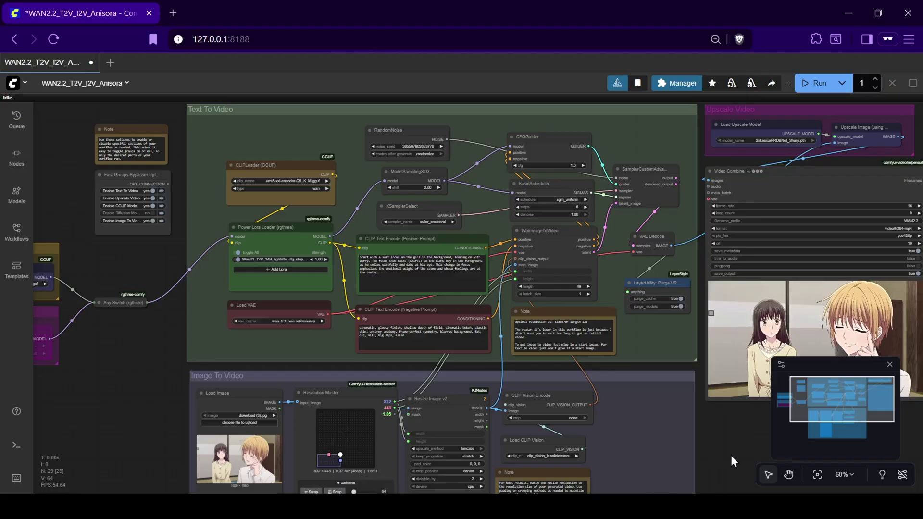
left_click_drag(734, 467, 703, 450)
scroll(592, 413, "up", 6)
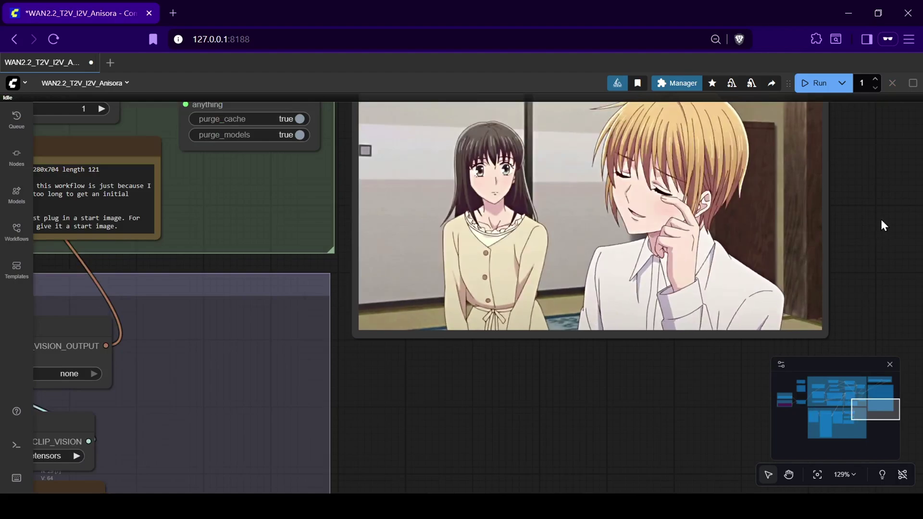
scroll(848, 316, "up", 3)
left_click_drag(880, 222, 795, 303)
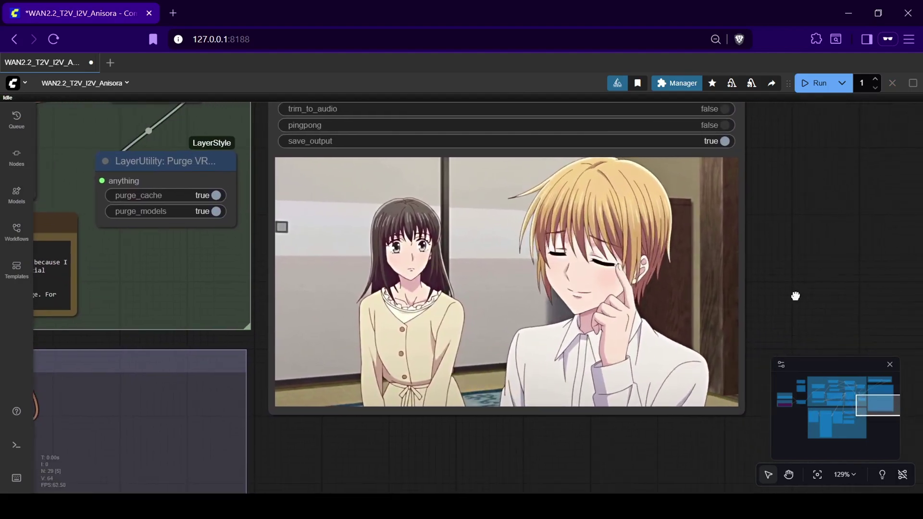